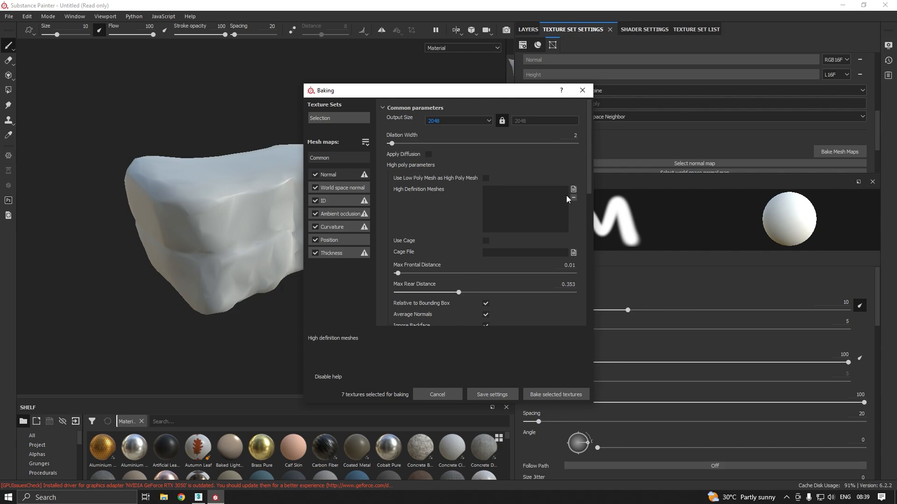
Load SM_Rock_1H.fbx from the Island folder as the high definition mesh for baking.
click(573, 190)
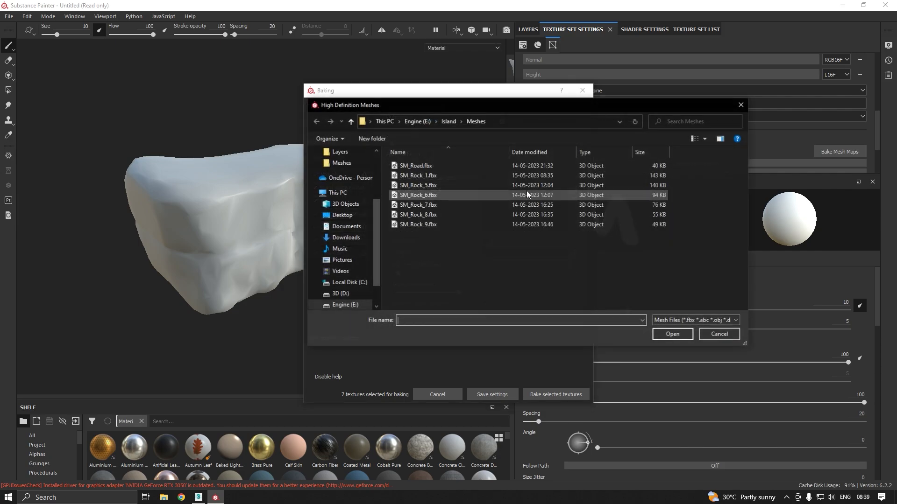
click(449, 122)
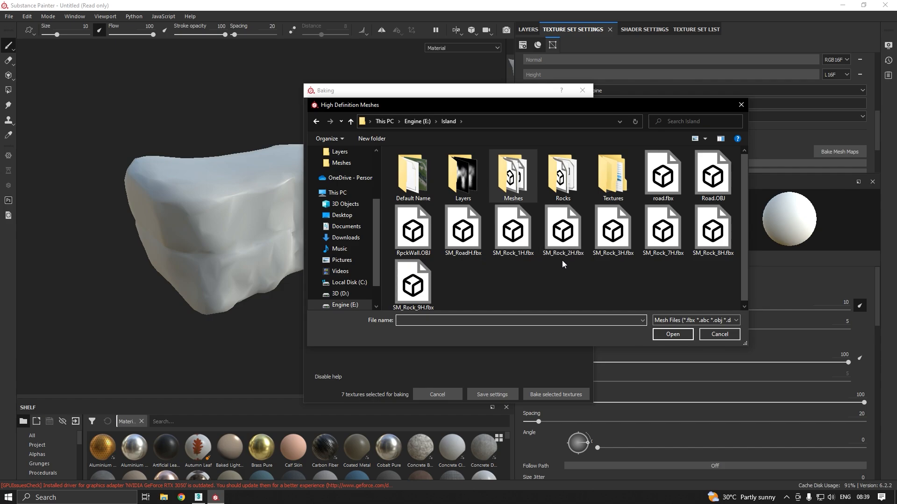
double_click(512, 234)
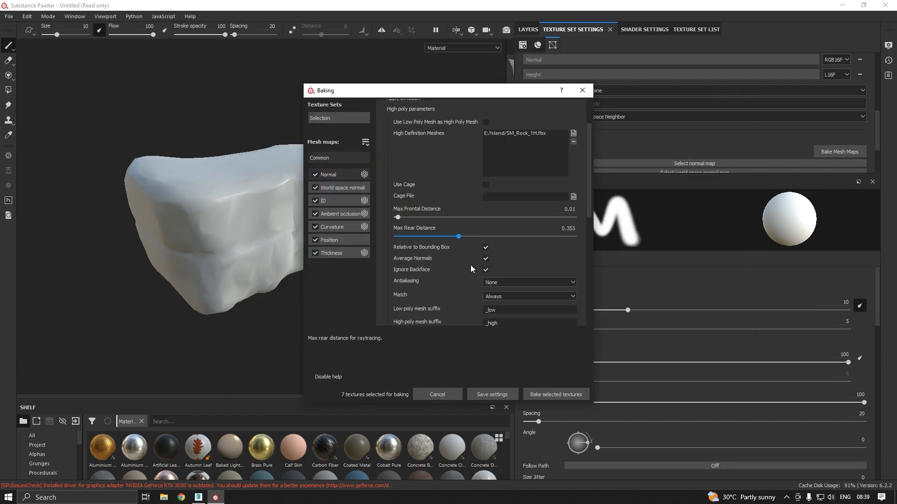
Set the bake antialiasing to Subsampling 8x8 and bake the seven selected mesh maps.
scroll(470, 264, down, 2)
click(514, 227)
click(512, 252)
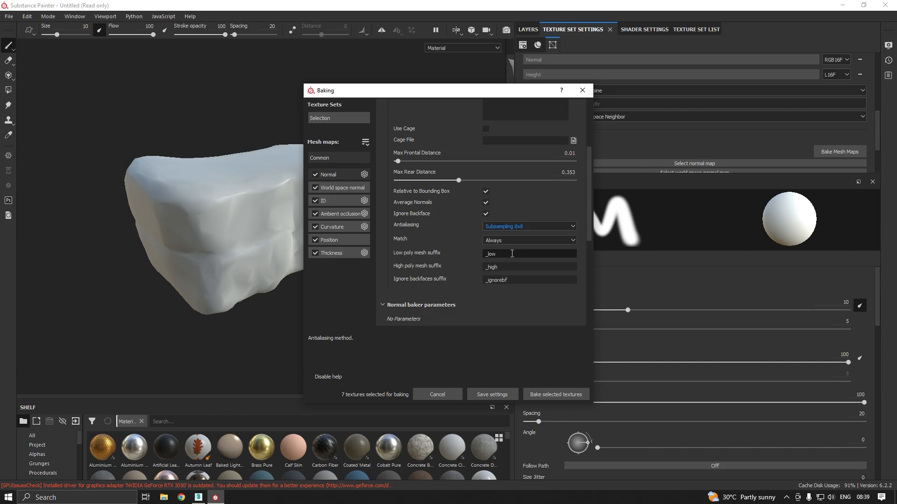
click(547, 391)
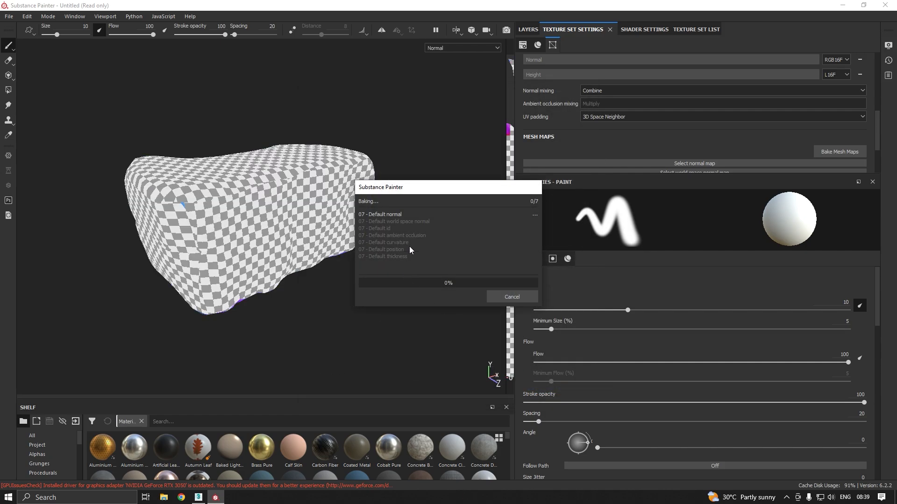
drag(427, 191, 507, 173)
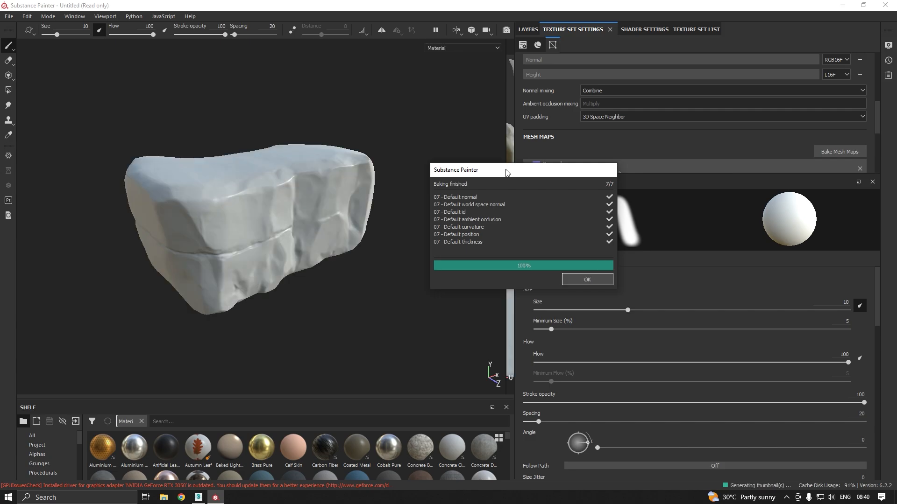
click(587, 280)
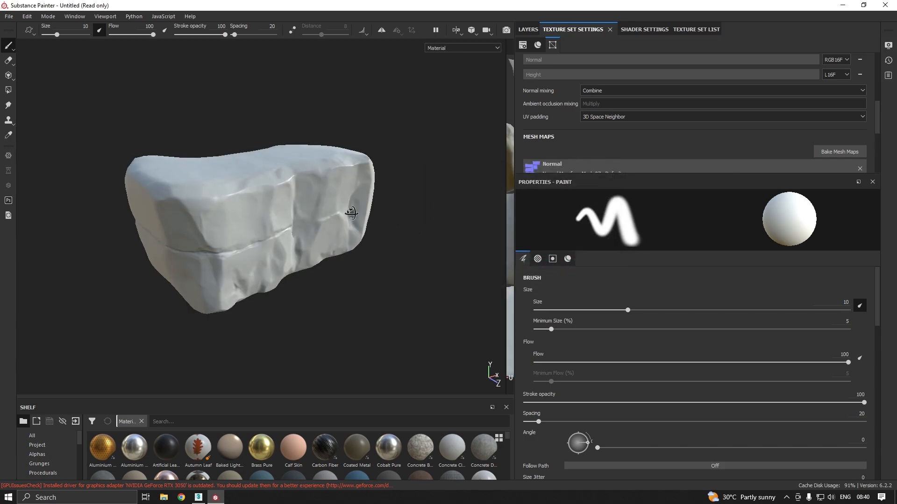
mouse_move(327, 184)
alt+mouse_down()
mouse_move(250, 177)
mouse_move(215, 186)
mouse_move(360, 154)
mouse_move(481, 149)
mouse_move(738, 152)
mouse_move(745, 167)
mouse_move(430, 196)
mouse_move(373, 192)
alt+mouse_up()
scroll(260, 181, up, 3)
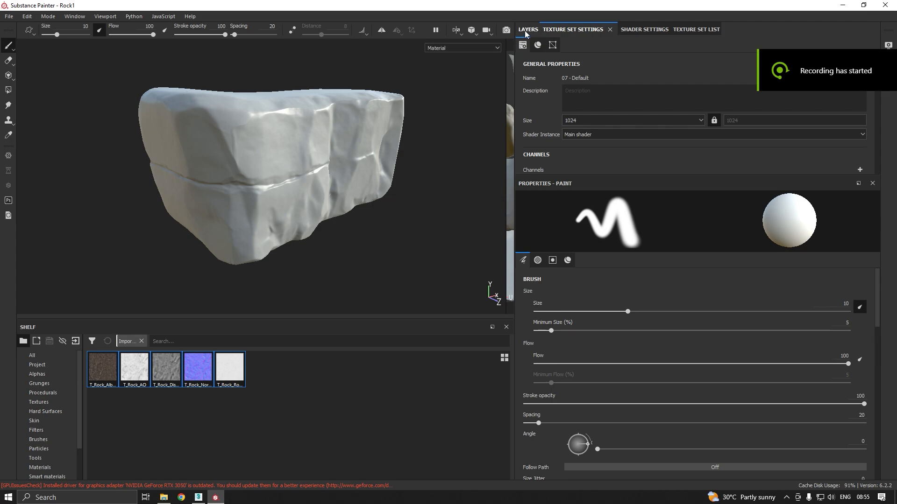
Add a fill layer above Layer 1 and turn off its metallic channel.
click(527, 29)
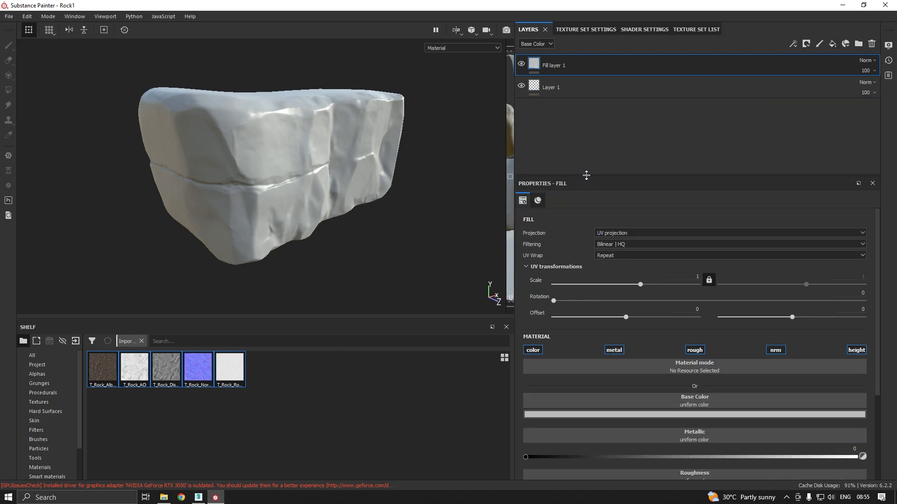
drag(587, 175, 591, 166)
scroll(607, 347, down, 3)
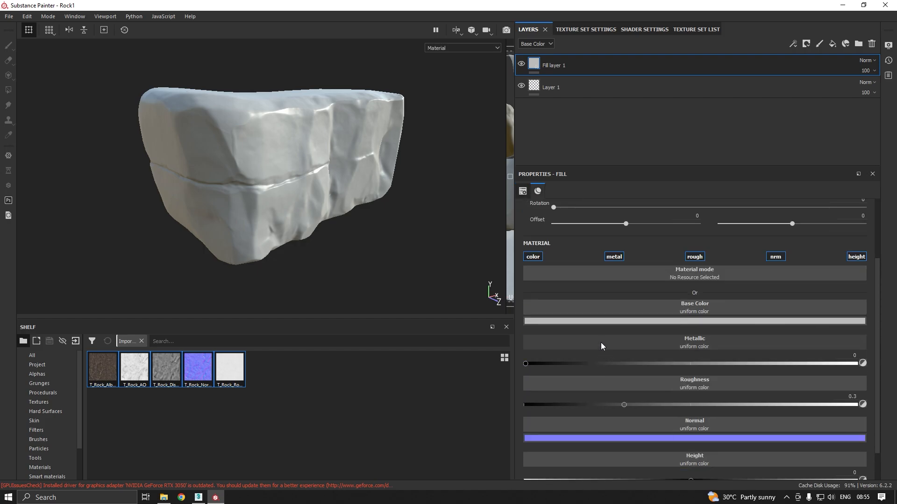
click(614, 256)
Assign T_Rock_Albedo, T_Rock_Roughness, T_Rock_Normal and T_Rock_Displacement to the fill layer's base color, roughness, normal and height channels.
click(109, 378)
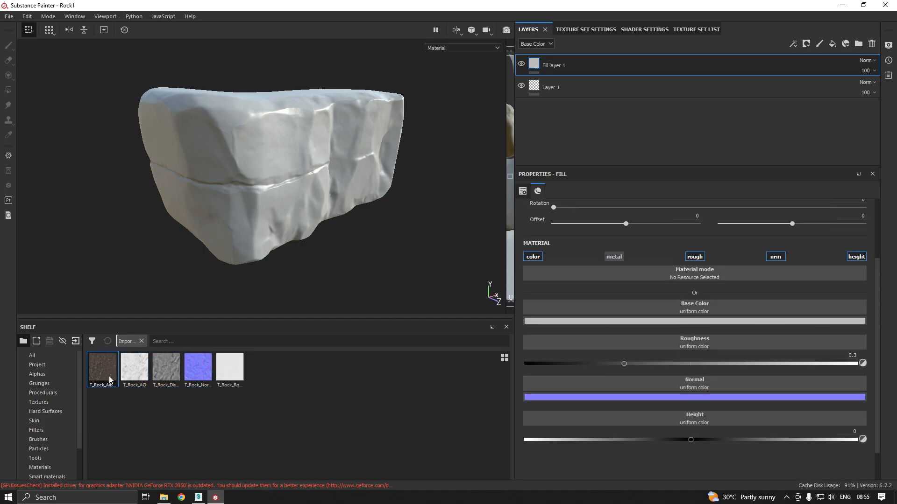
drag(101, 377, 583, 309)
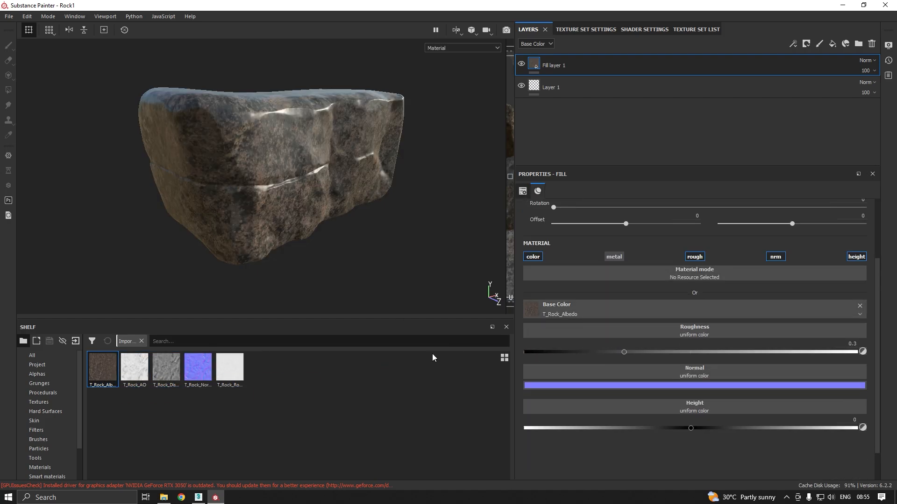
drag(229, 370, 683, 332)
drag(198, 376, 668, 354)
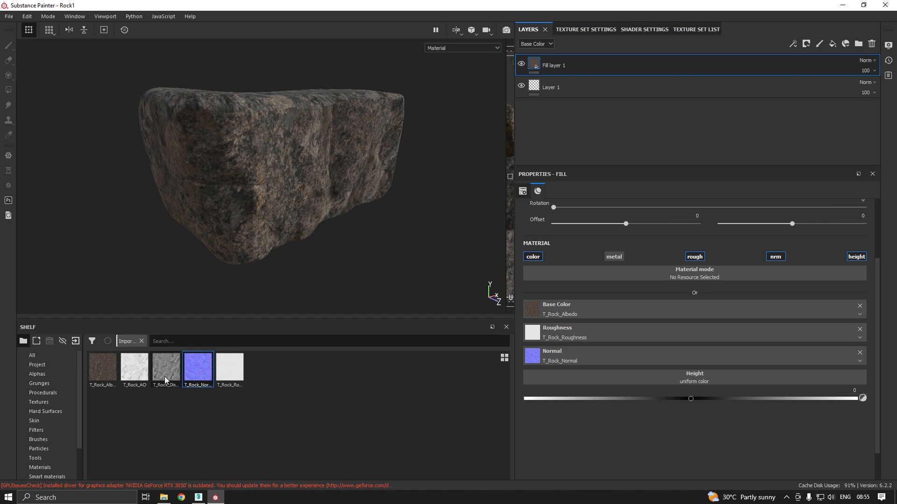
drag(156, 379, 634, 378)
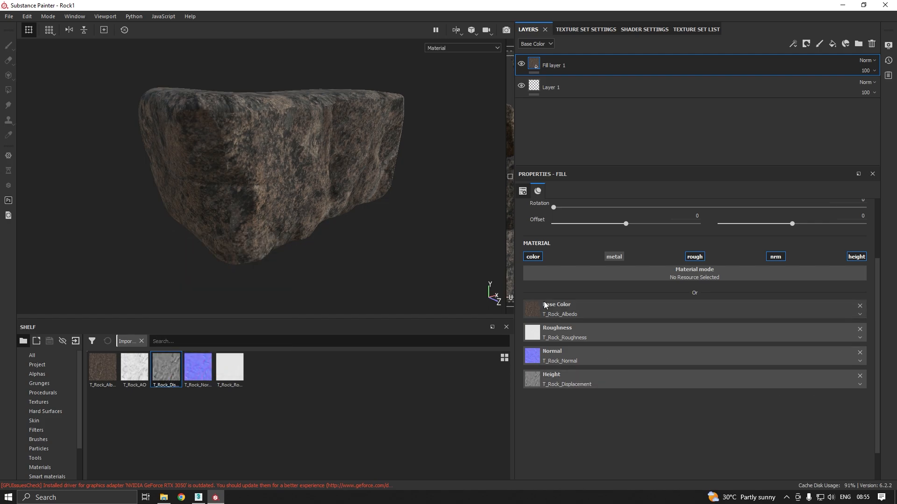
Add an ambient occlusion channel to the texture set and enable it in the fill layer with the T_Rock_AO texture.
click(585, 30)
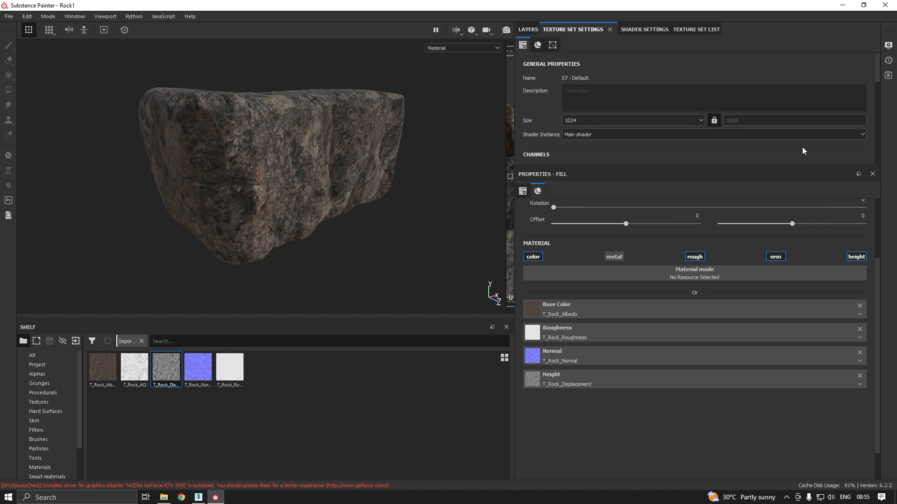
scroll(813, 150, down, 2)
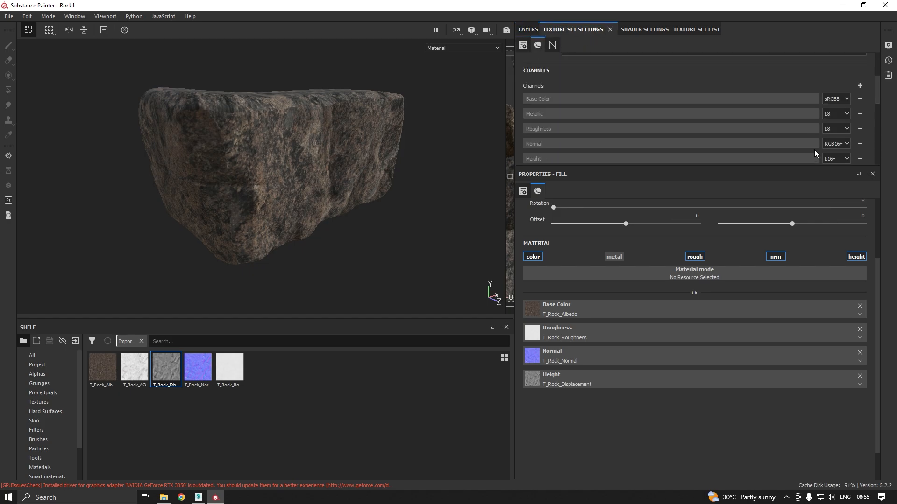
click(860, 86)
click(861, 97)
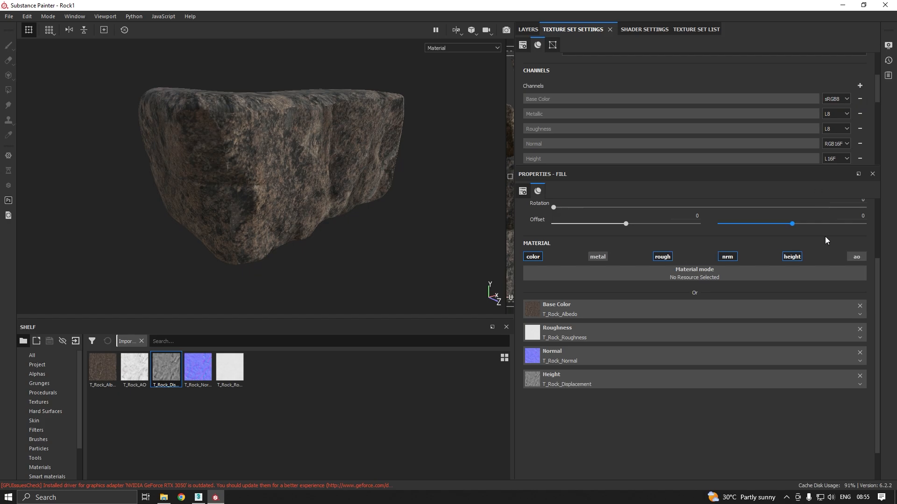
click(856, 258)
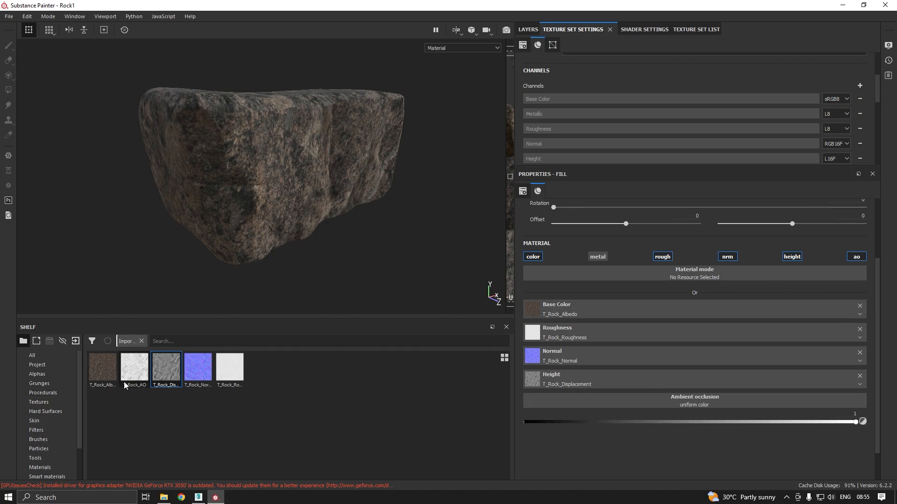
click(138, 380)
drag(138, 381, 644, 404)
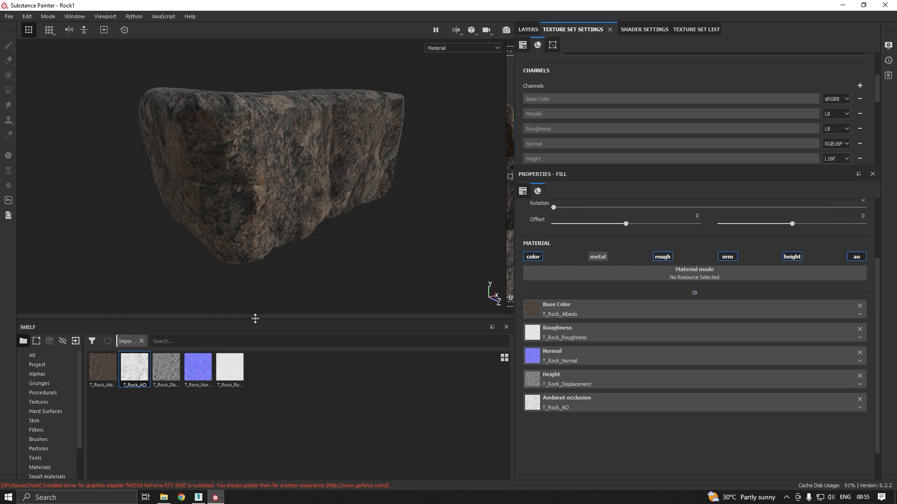
Enlarge the viewport and change the fill layer's projection to Tri-planar projection.
drag(255, 319, 255, 406)
alt+drag(315, 295, 350, 248)
alt+middle_drag(350, 248, 301, 279)
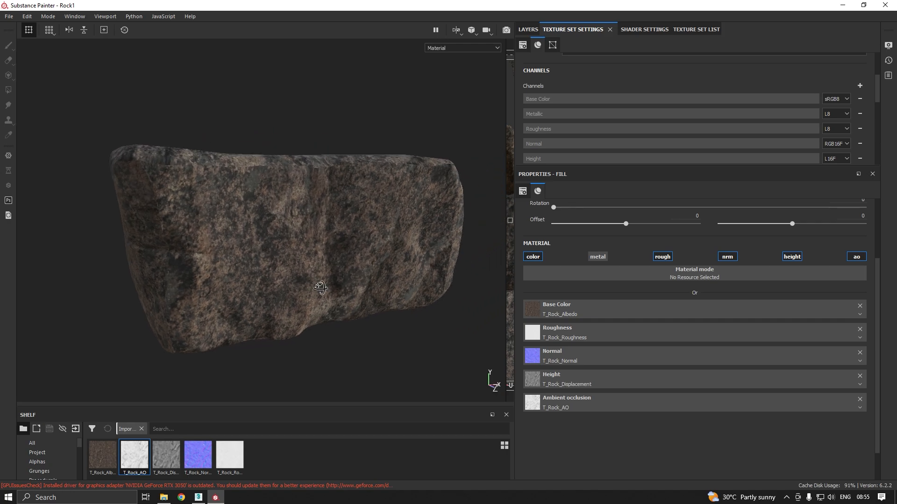
alt+drag(302, 279, 314, 295)
scroll(611, 281, up, 3)
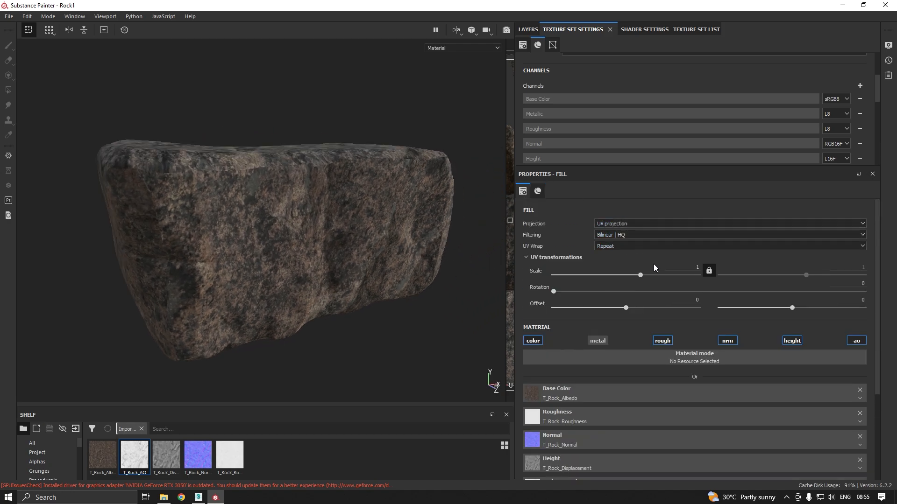
alt+drag(295, 249, 369, 276)
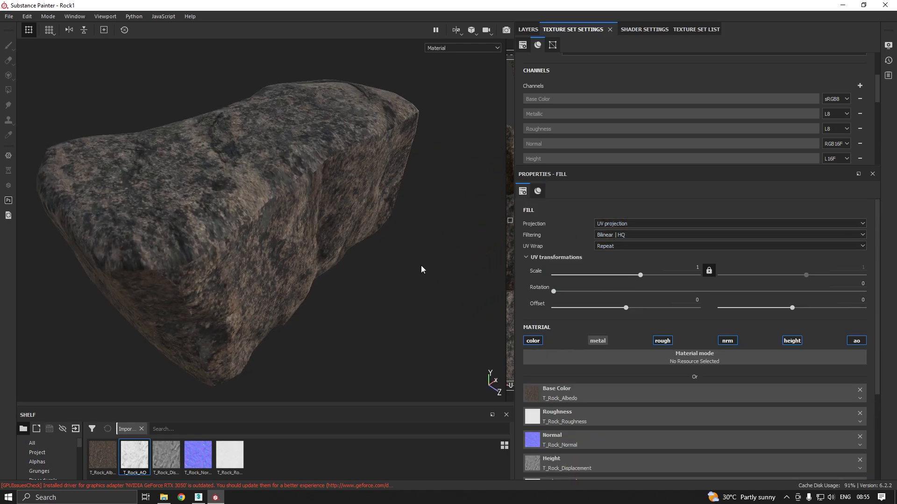
click(624, 225)
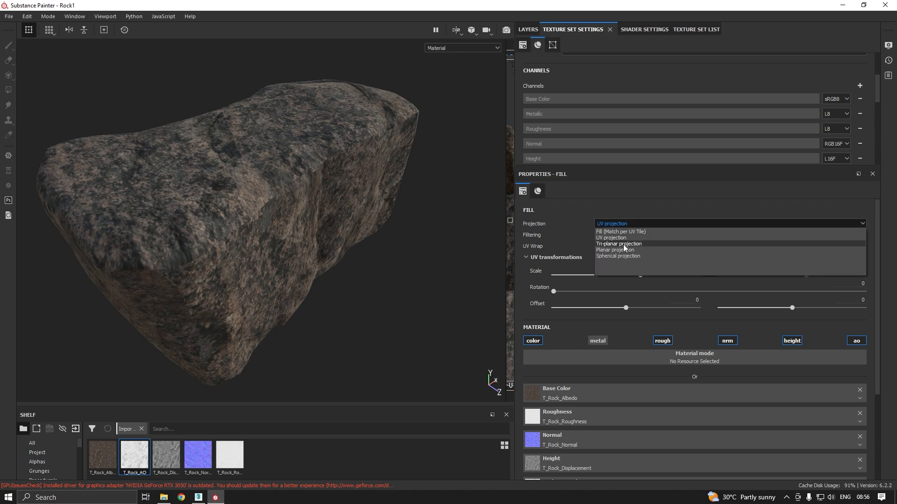
click(623, 243)
alt+drag(339, 259, 310, 212)
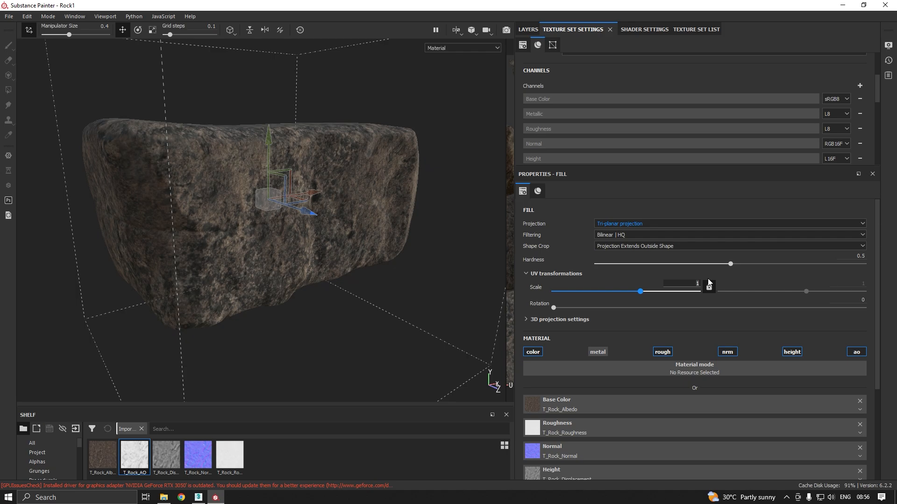
Set the UV scale of the fill layer's tri-planar projection to 2.
key(Return)
alt+drag(343, 297, 363, 268)
scroll(354, 278, up, 3)
scroll(363, 268, down, 3)
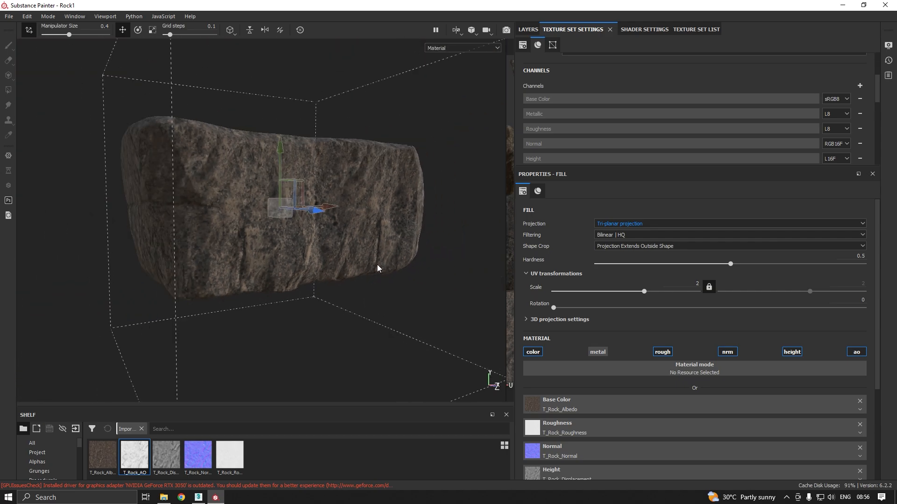
Add a Levels effect to Fill layer 1.
click(529, 29)
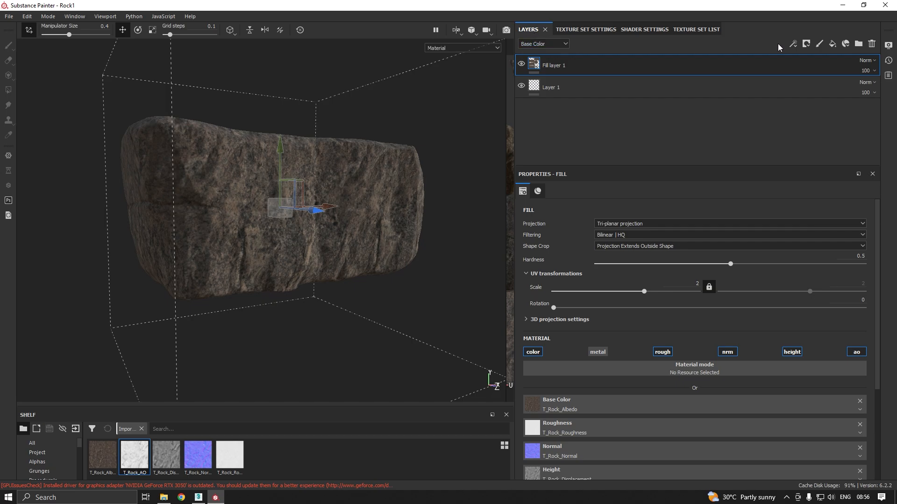
click(793, 44)
click(812, 93)
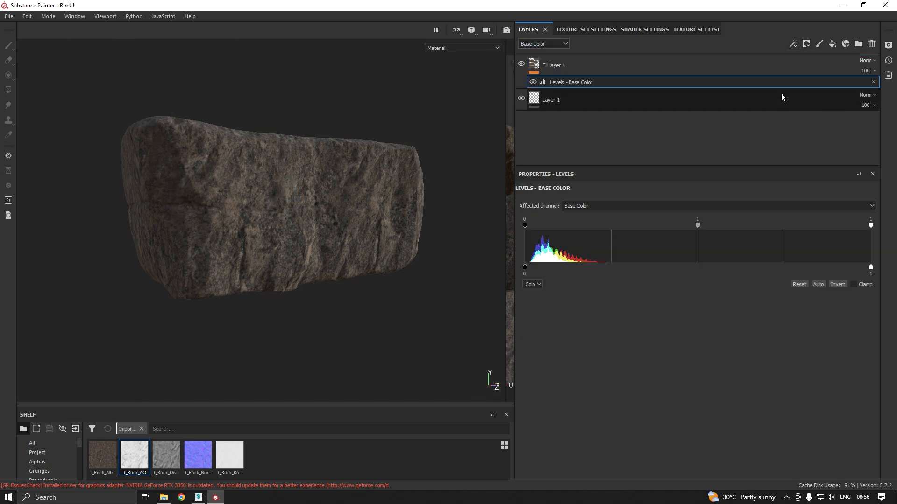
Make the Levels effect act on the Normal channel and invert its green component.
click(578, 206)
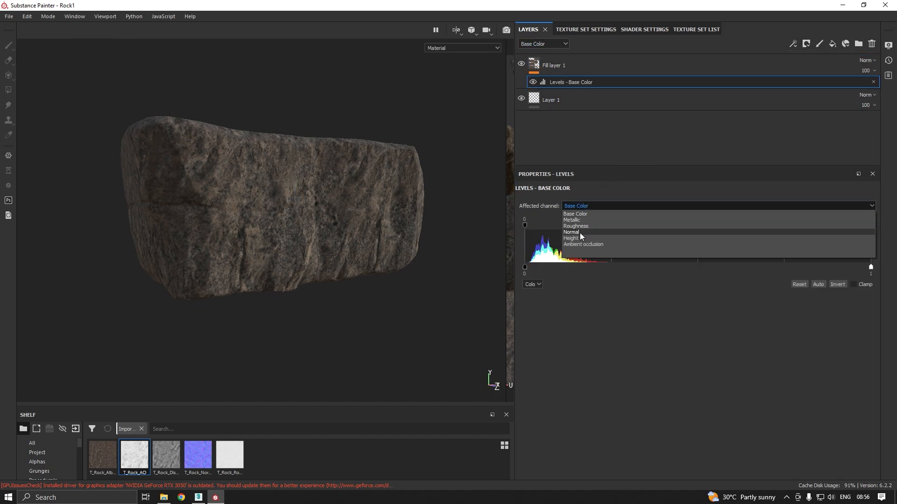
click(579, 232)
click(532, 286)
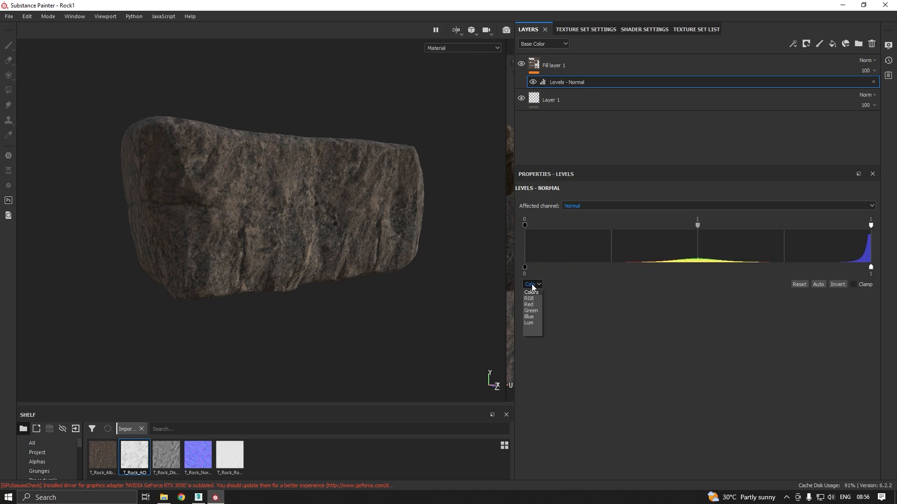
click(535, 312)
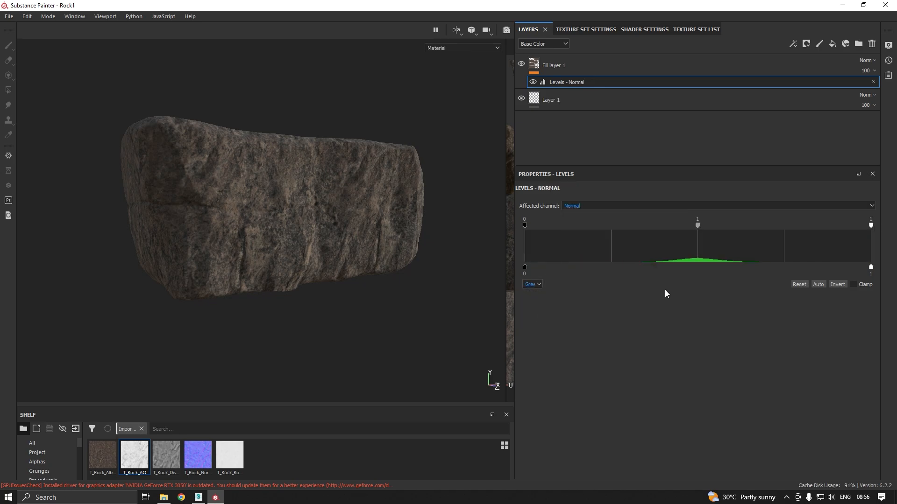
click(837, 284)
scroll(300, 211, up, 5)
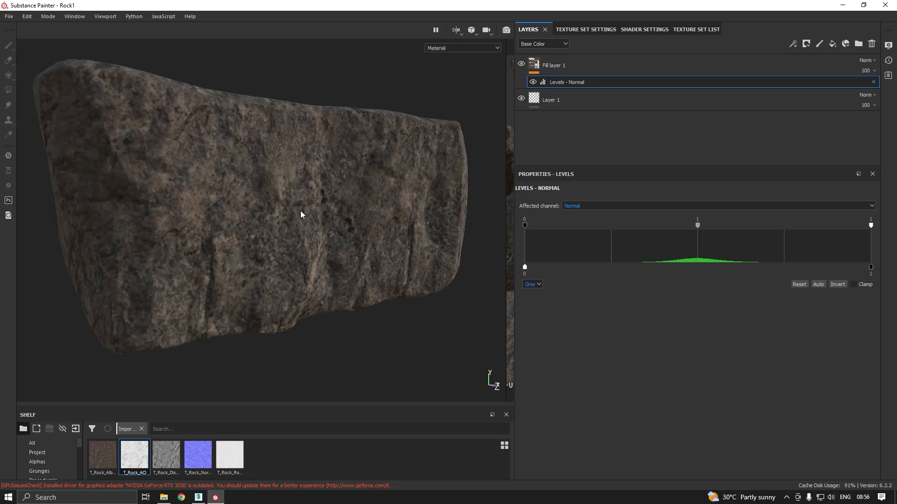
alt+drag(292, 214, 350, 203)
scroll(324, 208, down, 3)
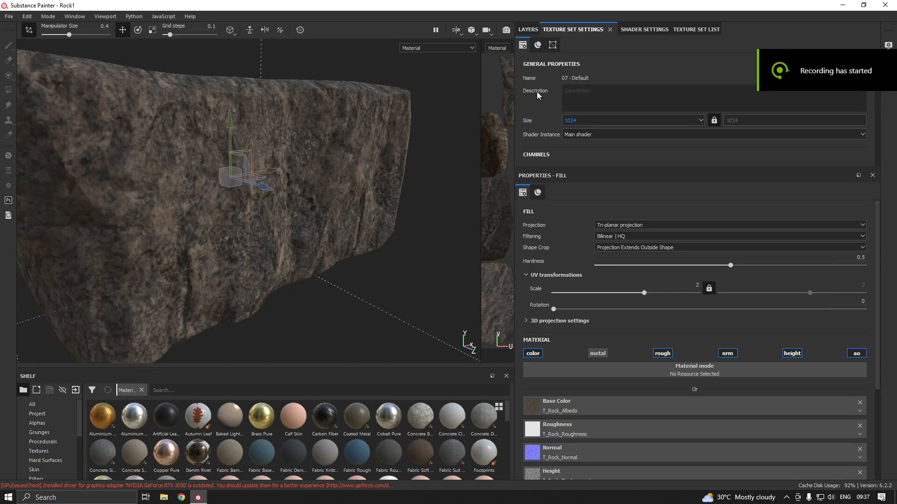
Duplicate Fill layer 1 with its Levels effect and group the copy into a new folder.
alt+drag(251, 202, 316, 202)
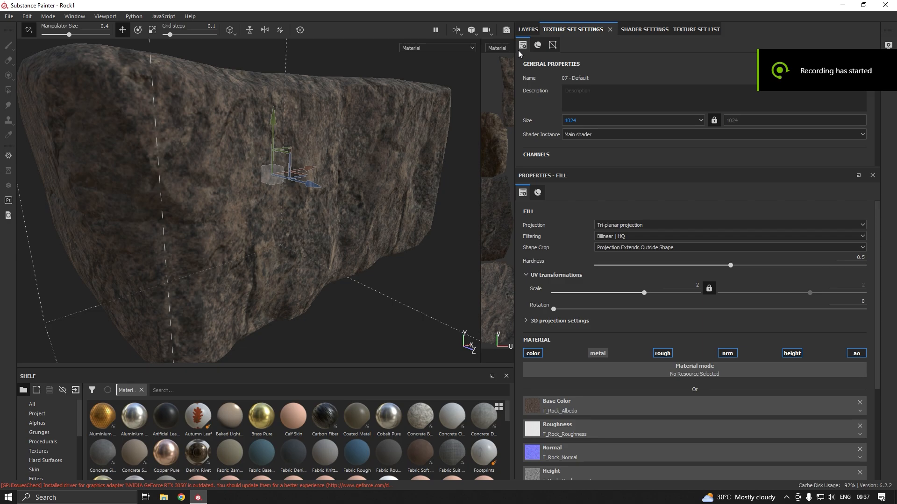
click(528, 29)
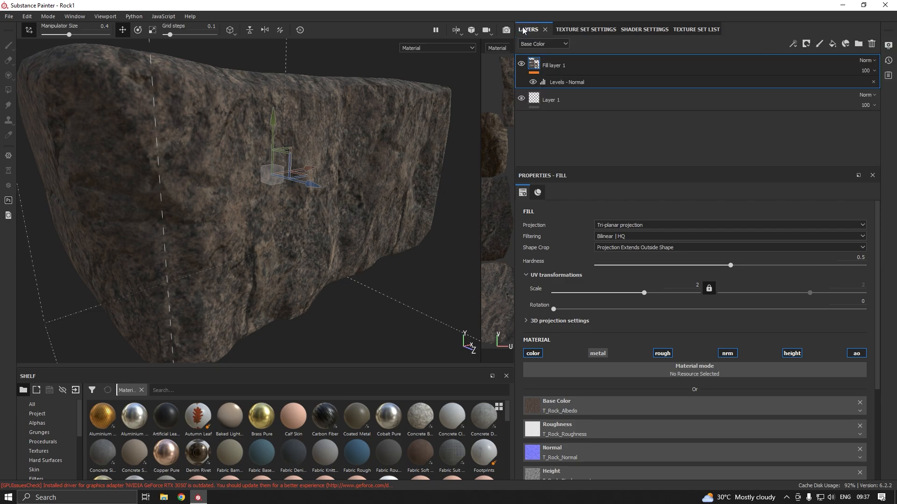
right_click(593, 66)
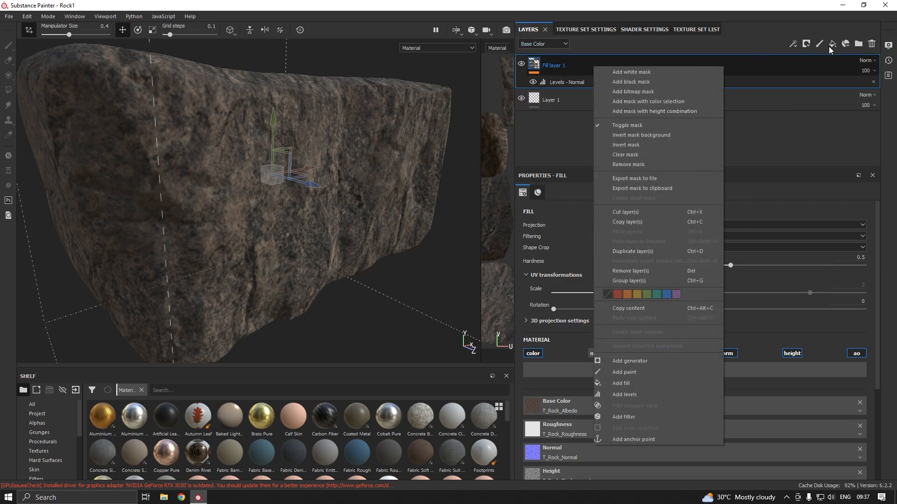
click(630, 251)
right_click(559, 63)
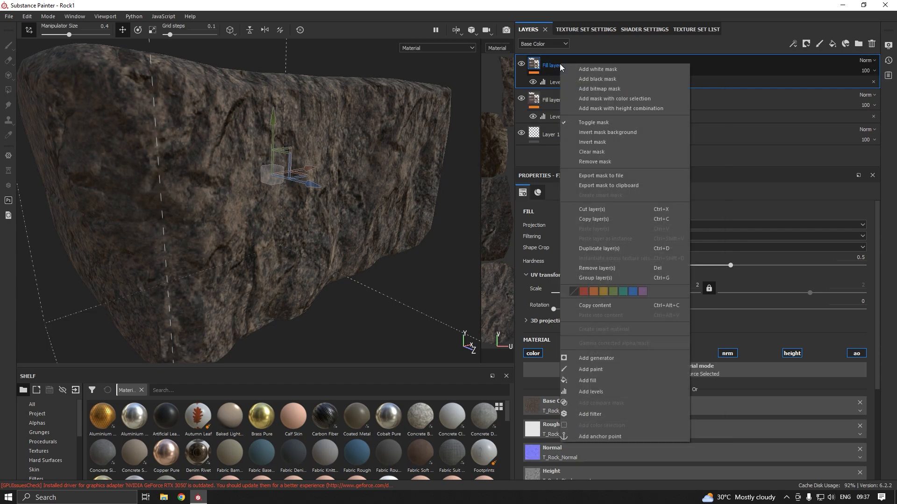
click(596, 279)
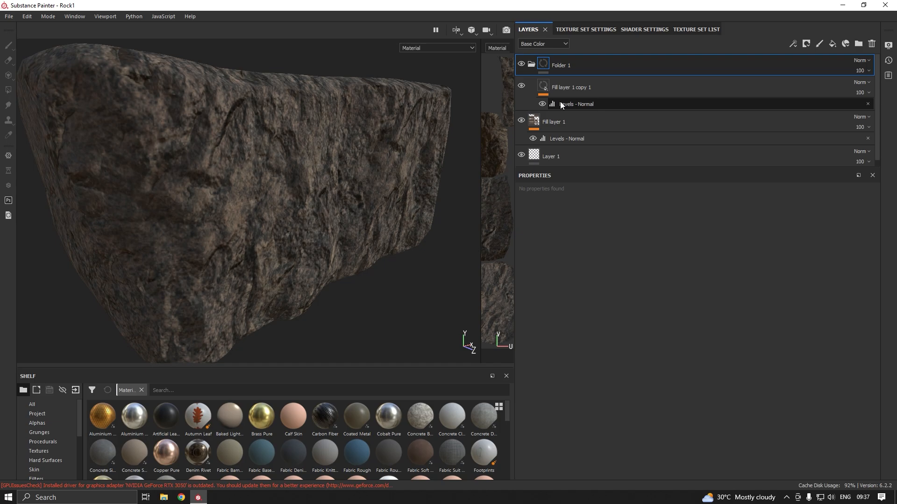
Add a black mask to Folder 1 and disable the height channel of Fill layer 1 copy 1.
right_click(571, 67)
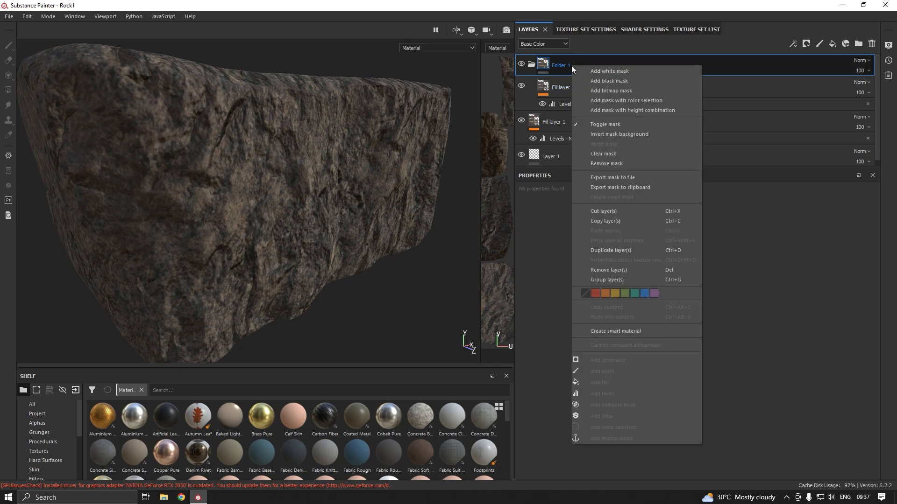
click(593, 82)
click(588, 85)
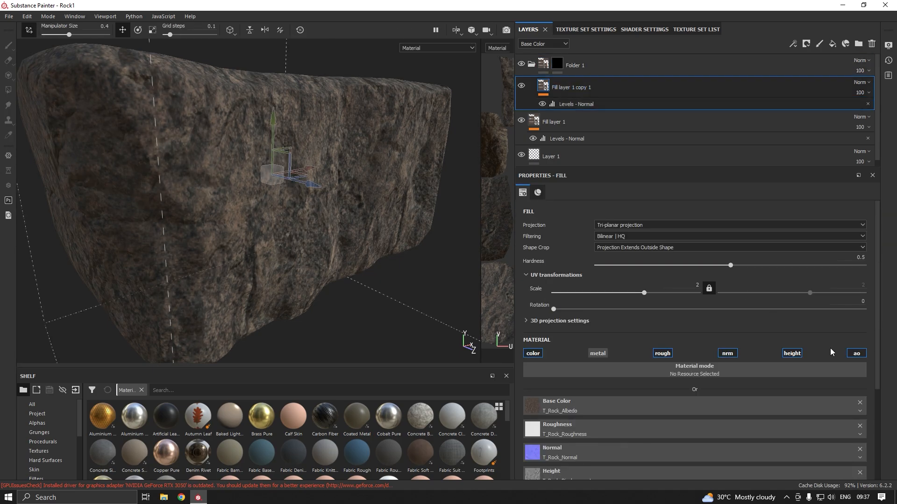
click(798, 354)
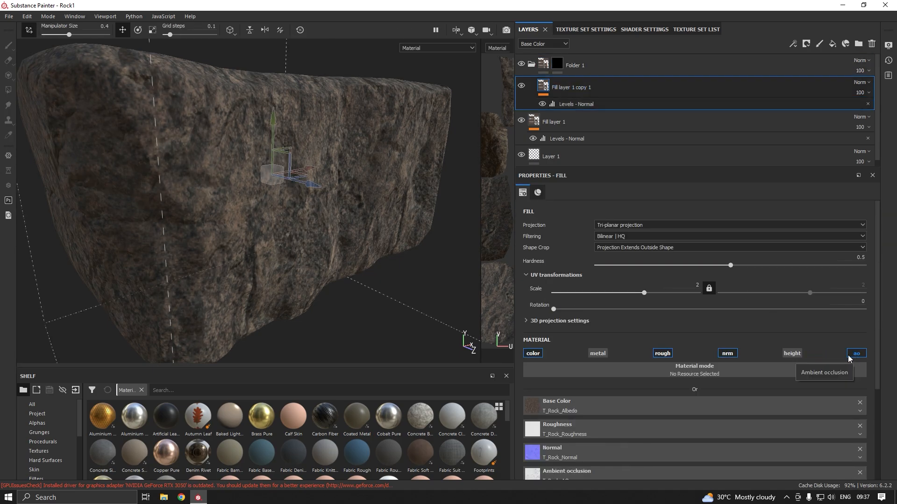
Apply an edge-wear smart mask containing Metal Edge Wear and Sharpen to Folder 1's black mask.
click(556, 64)
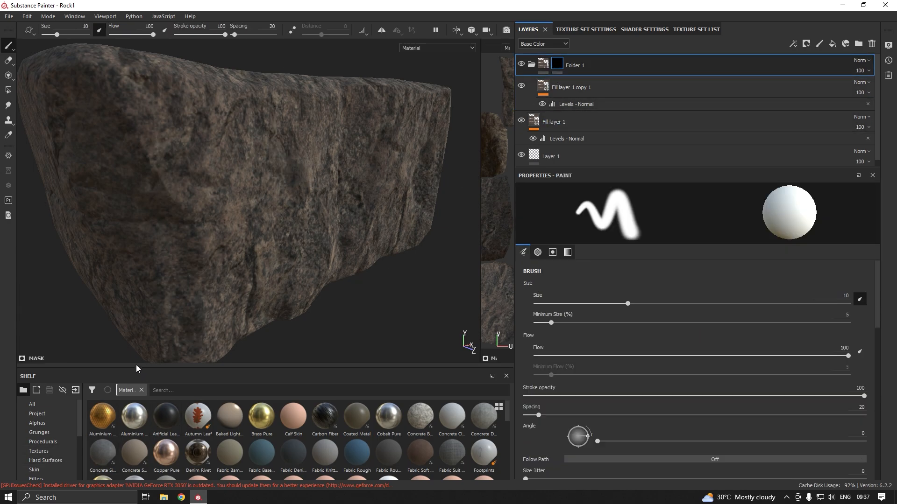
drag(140, 368, 139, 344)
scroll(52, 462, down, 2)
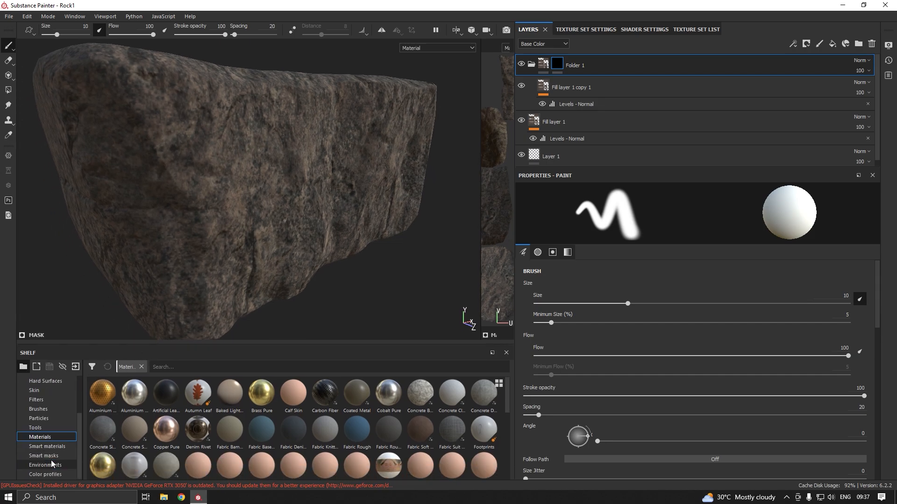
click(53, 456)
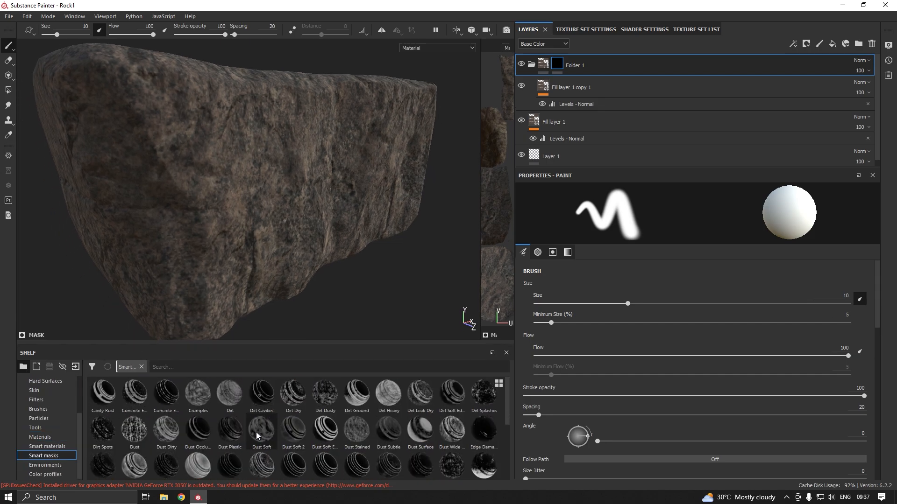
mouse_move(259, 438)
drag(261, 463, 558, 66)
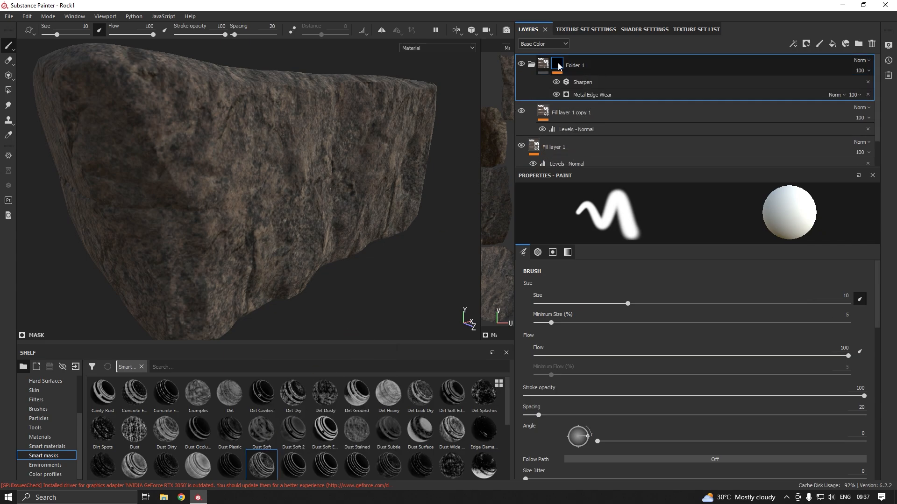
Add a fill layer above Fill layer 1 copy 1 inside Folder 1 and disable its metal channel.
click(575, 106)
click(833, 44)
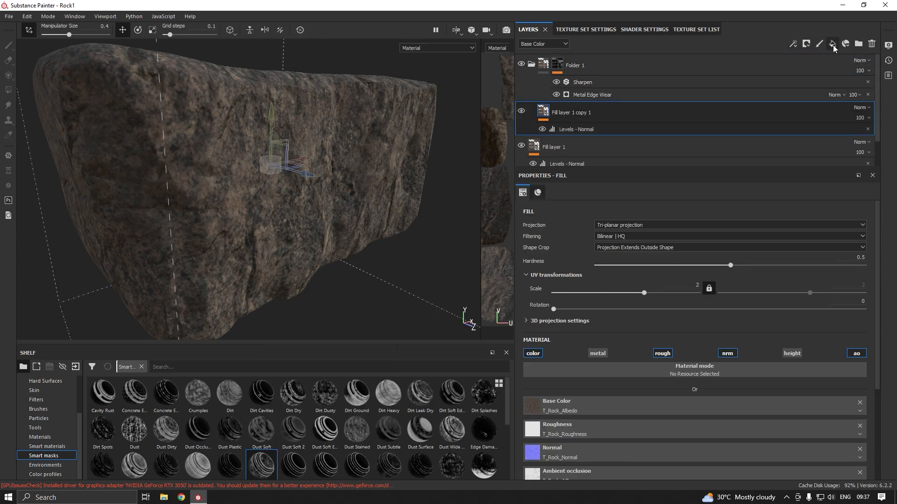
scroll(326, 206, up, 2)
scroll(312, 199, down, 3)
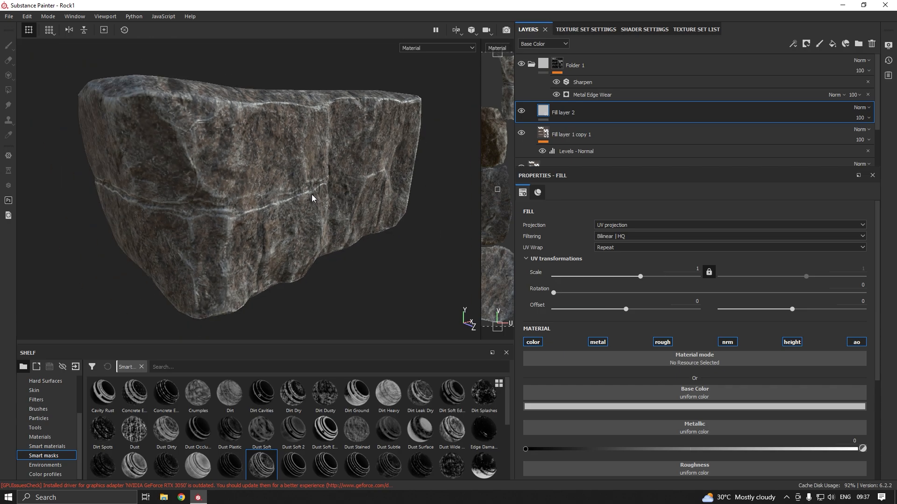
alt+drag(312, 195, 362, 226)
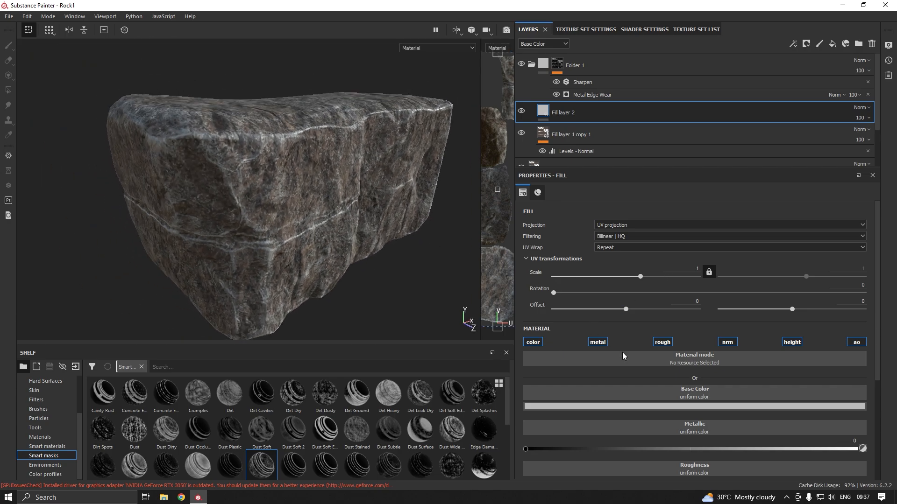
click(598, 342)
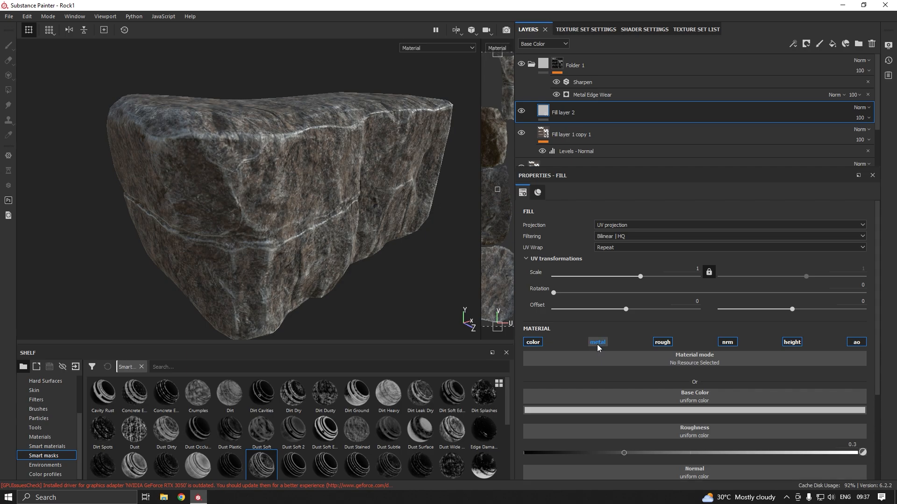
Darken Fill layer 2's base color to a neutral mid-dark grey and check the worn edges on the rock.
scroll(612, 373, down, 2)
click(604, 350)
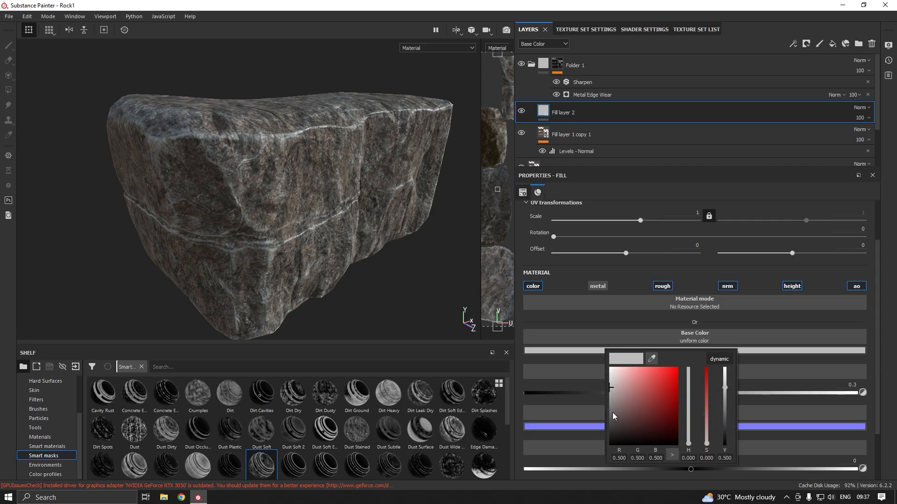
click(611, 405)
drag(611, 406, 610, 412)
alt+drag(375, 271, 215, 190)
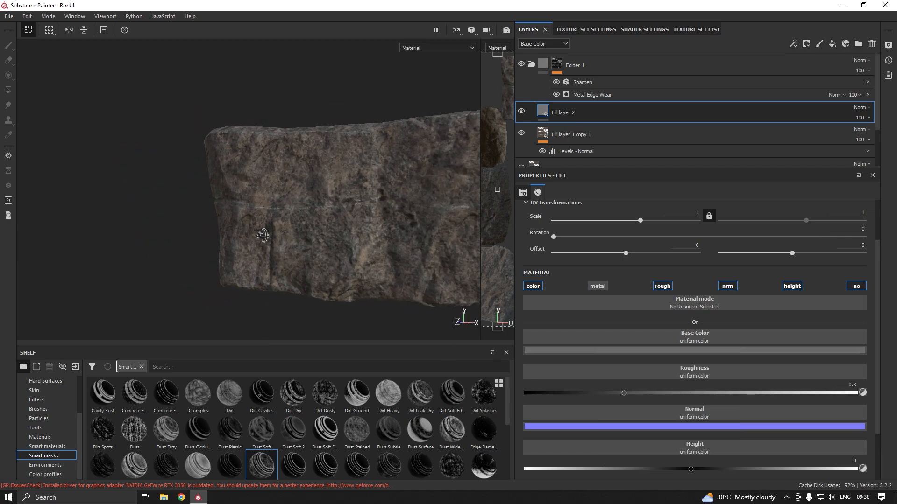
scroll(269, 236, up, 4)
alt+drag(280, 257, 411, 259)
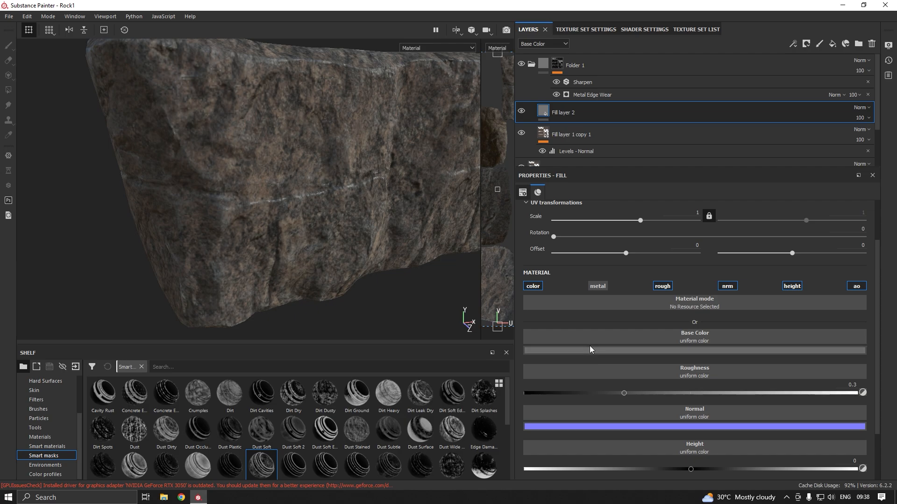
Set Fill layer 2's base color to a sandy brown with a hue of about 0.1.
click(618, 350)
click(701, 436)
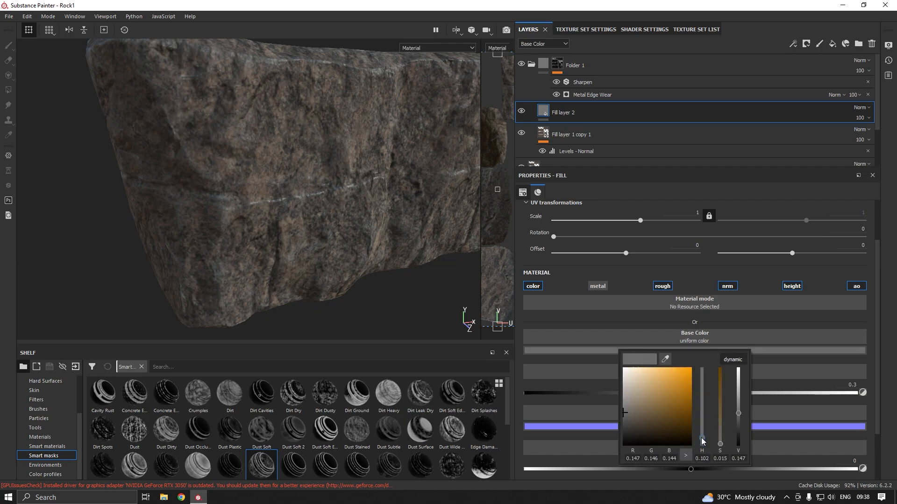
click(645, 409)
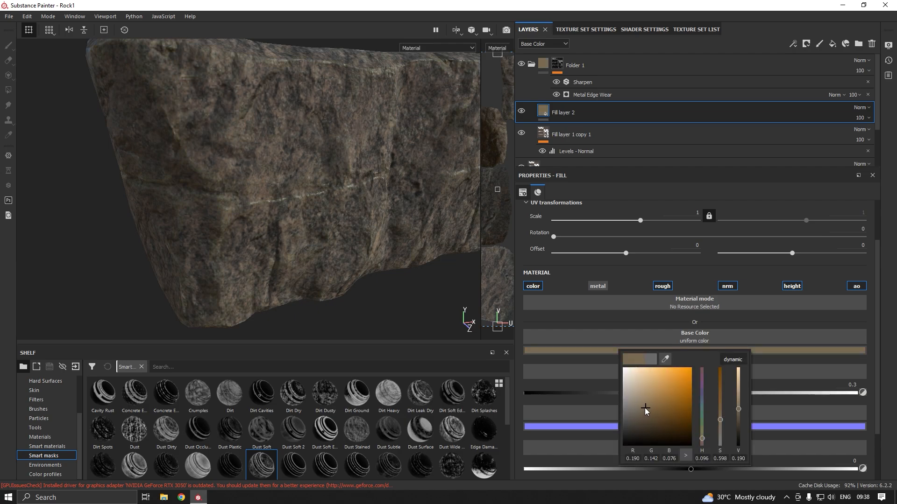
mouse_move(645, 407)
mouse_down()
mouse_move(643, 393)
mouse_move(643, 404)
mouse_up()
click(395, 318)
scroll(396, 318, down, 2)
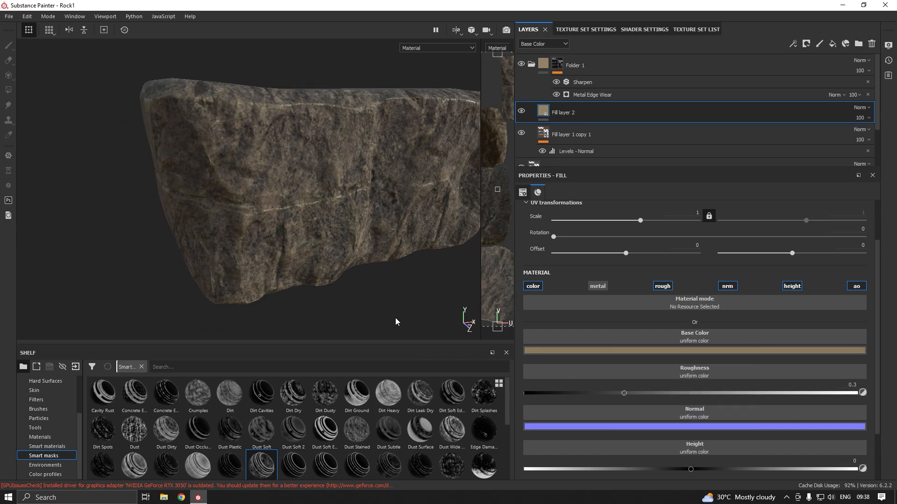
alt+drag(408, 304, 448, 299)
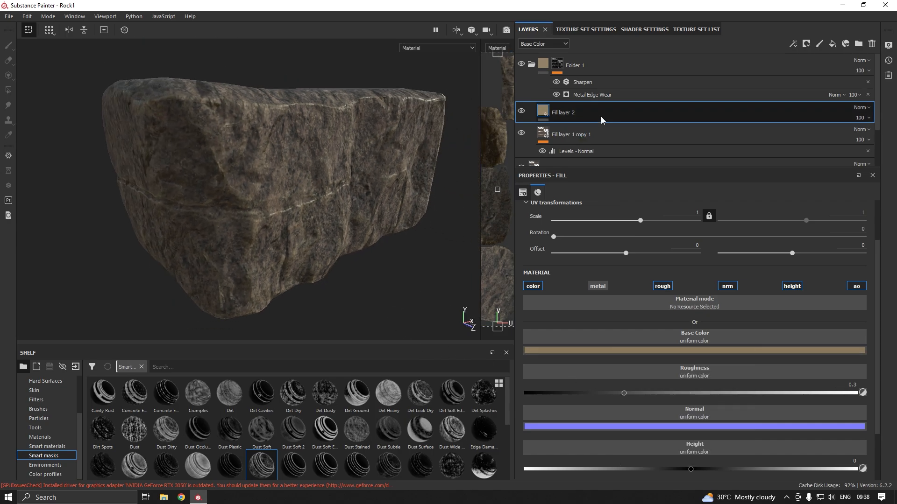
Raise the Wear Level of the Metal Edge Wear generator on Folder 1's mask to 0.93.
click(592, 94)
drag(698, 279, 834, 278)
scroll(296, 237, up, 5)
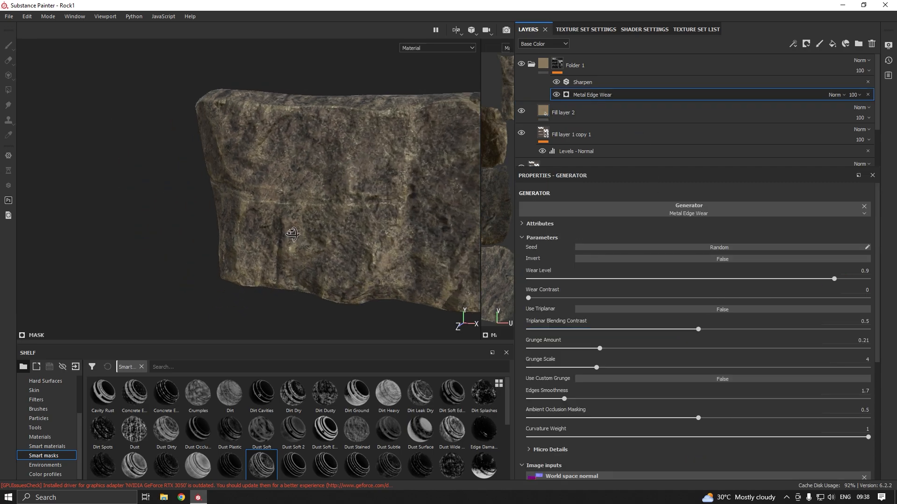
alt+drag(363, 232, 414, 282)
drag(835, 278, 844, 276)
scroll(275, 255, up, 3)
scroll(259, 256, down, 3)
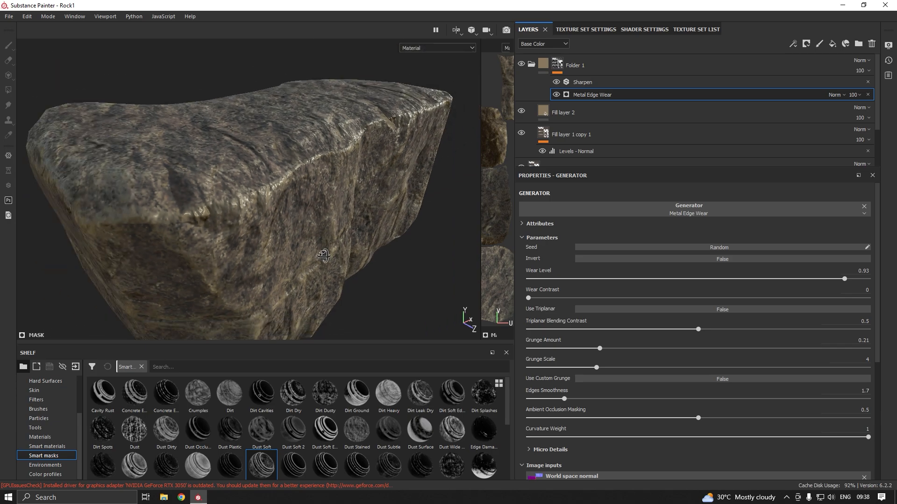
alt+drag(275, 254, 187, 169)
Set Fill layer 2's roughness to about 0.75 and disable its ambient occlusion channel.
click(553, 112)
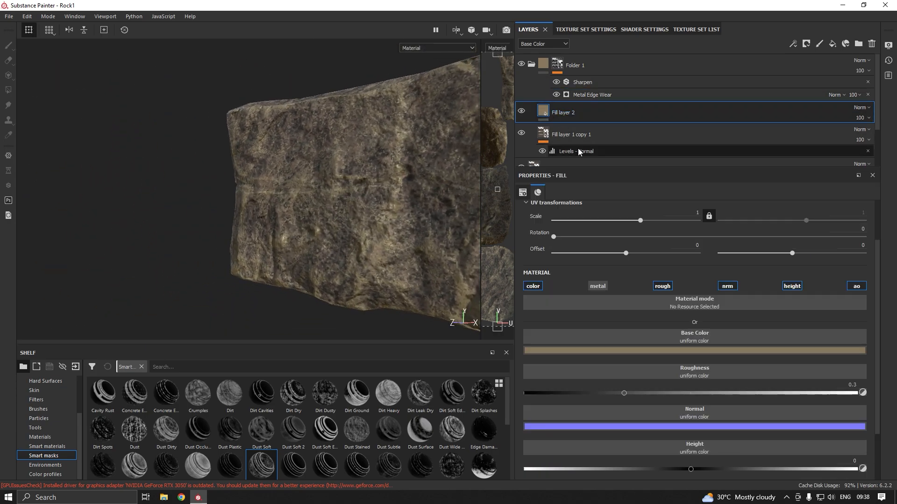
click(774, 394)
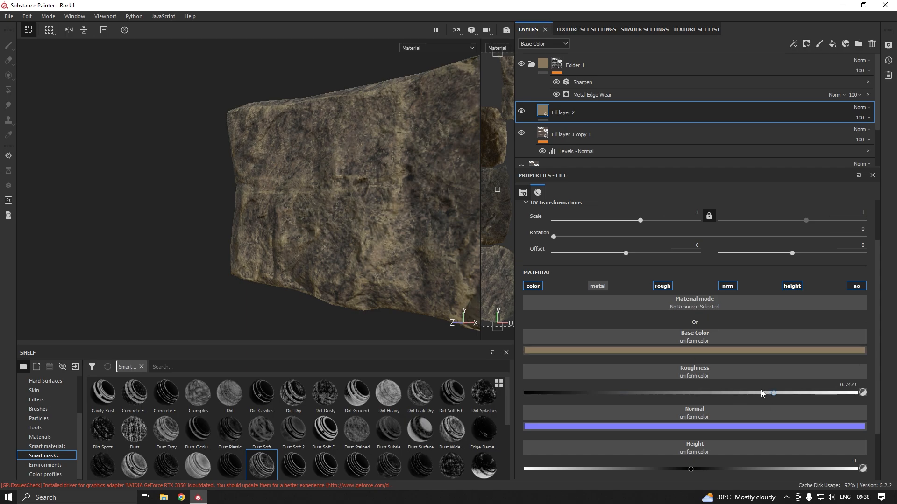
click(851, 290)
Lower Fill layer 2's height to about -0.087 and disable its normal channel.
scroll(692, 429, down, 3)
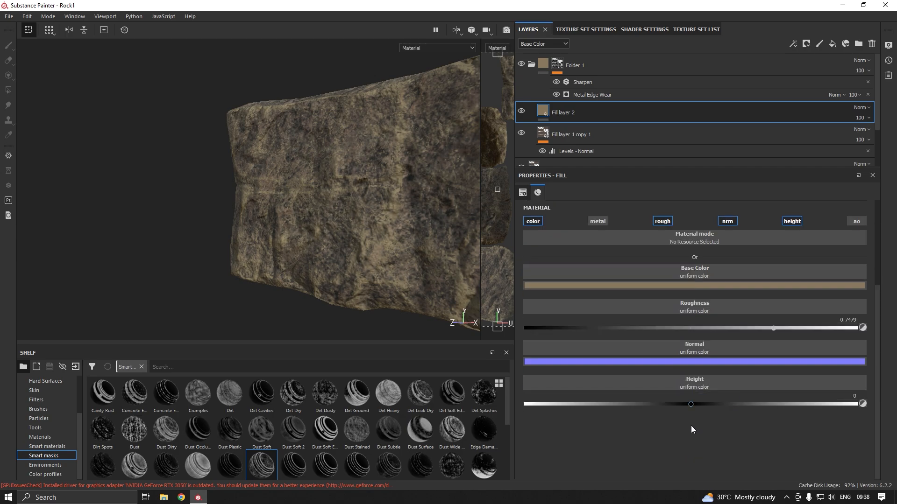
drag(681, 406, 677, 405)
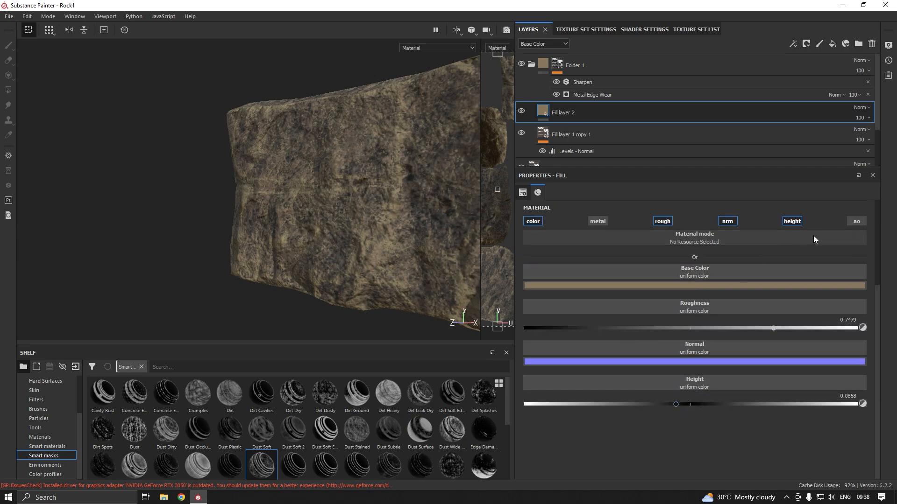
click(728, 222)
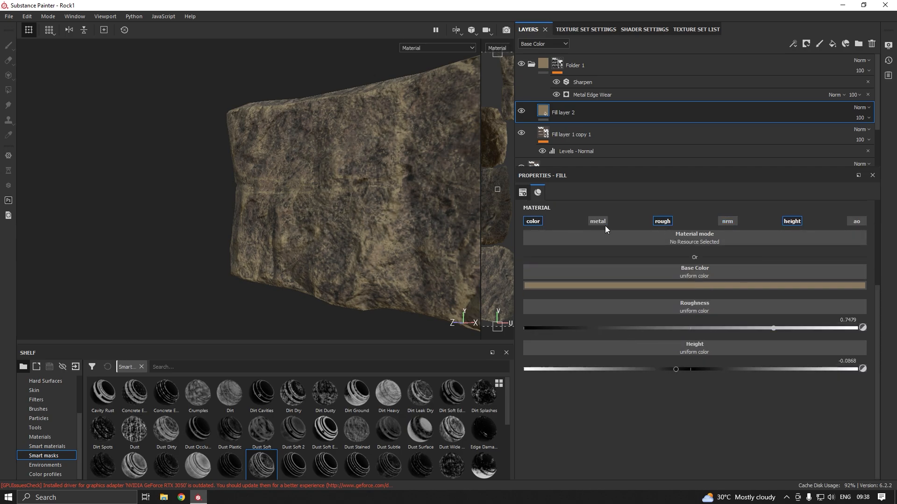
alt+drag(293, 231, 292, 190)
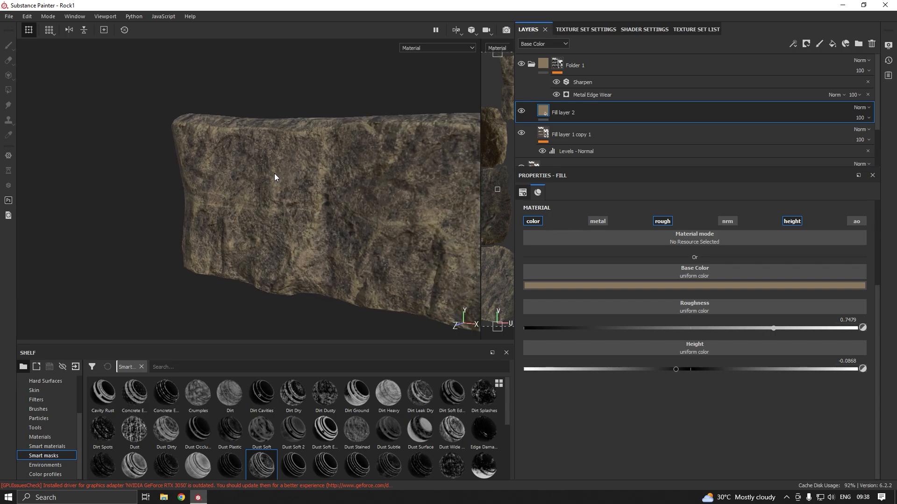
alt+drag(275, 176, 368, 182)
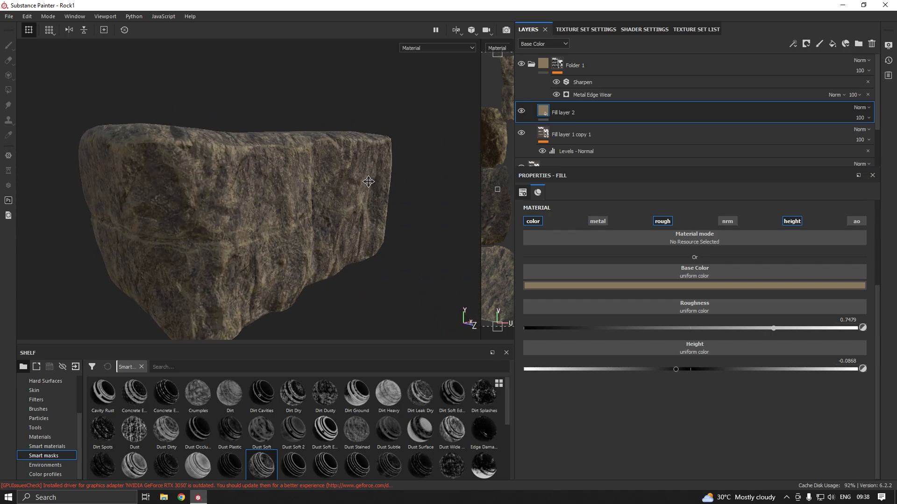
Add a fill layer directly above Fill layer 1 and disable its roughness and normal channels.
click(643, 66)
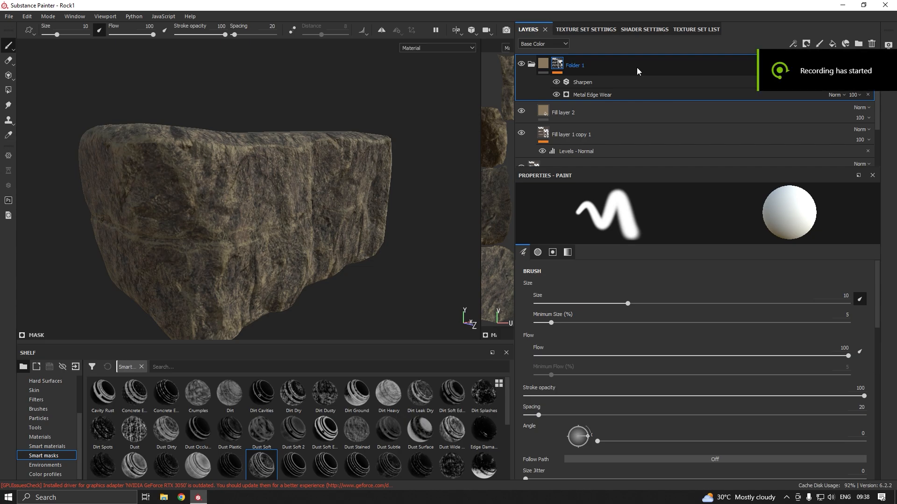
alt+middle_drag(298, 200, 322, 173)
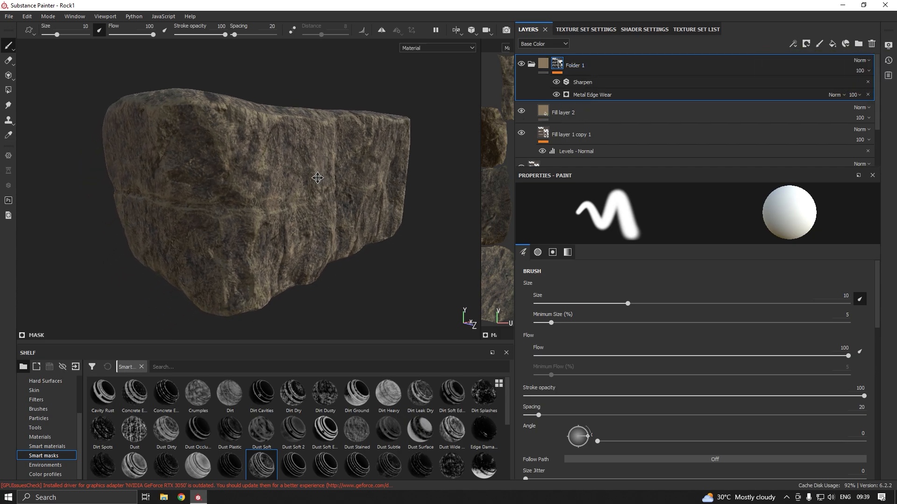
scroll(602, 125, down, 2)
click(595, 117)
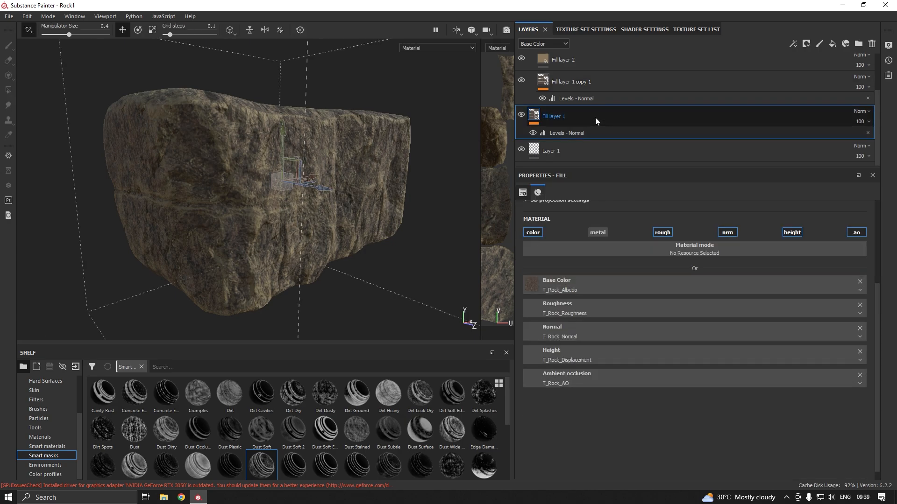
click(846, 44)
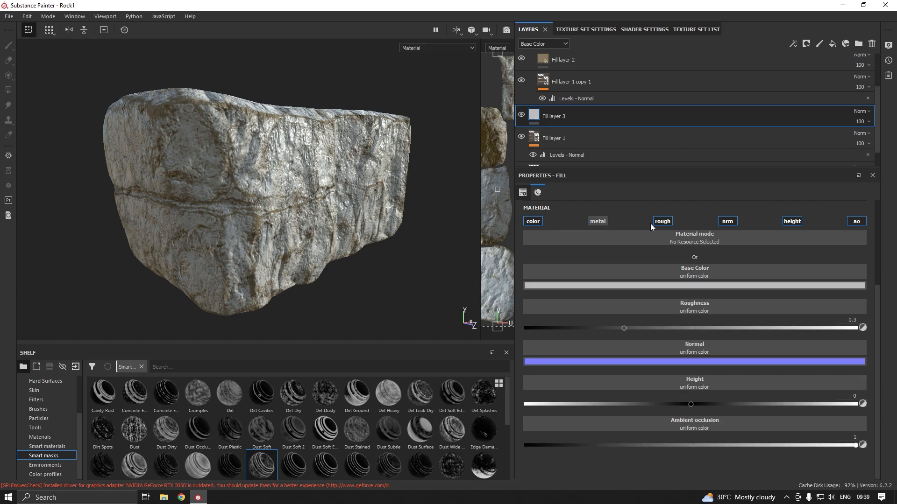
click(661, 222)
click(726, 222)
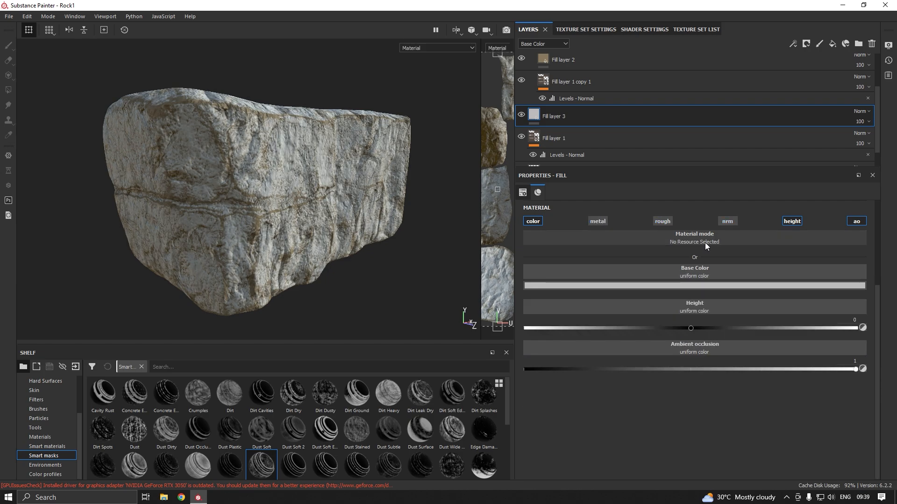
Assign the Fractal Sum Base procedural to Fill layer 3's height channel.
scroll(52, 408, up, 3)
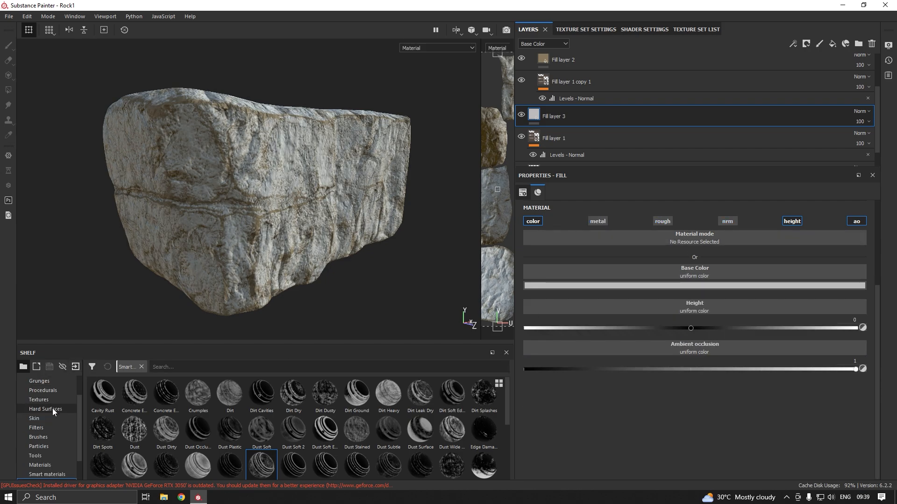
click(49, 391)
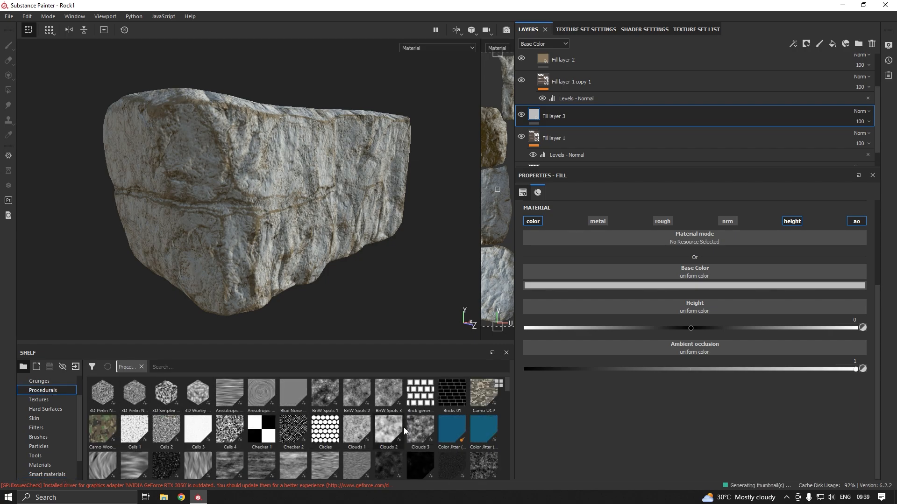
scroll(405, 430, down, 1)
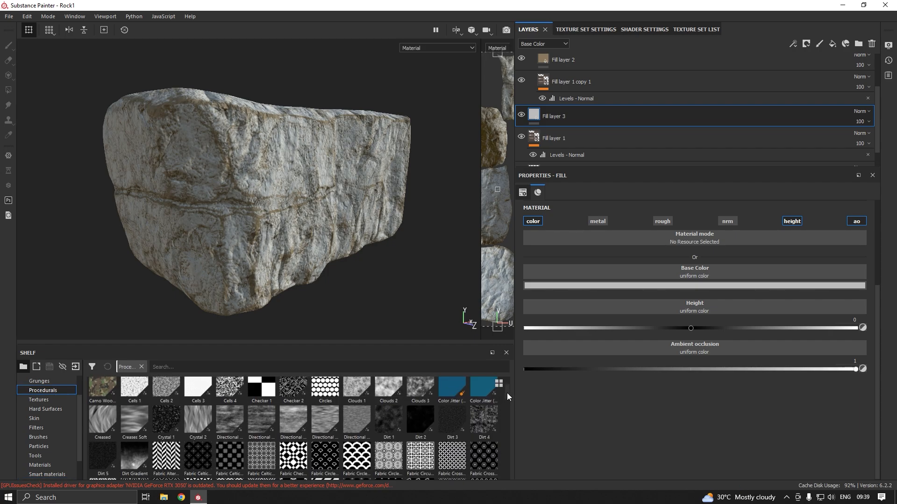
drag(507, 393, 508, 424)
drag(357, 419, 692, 304)
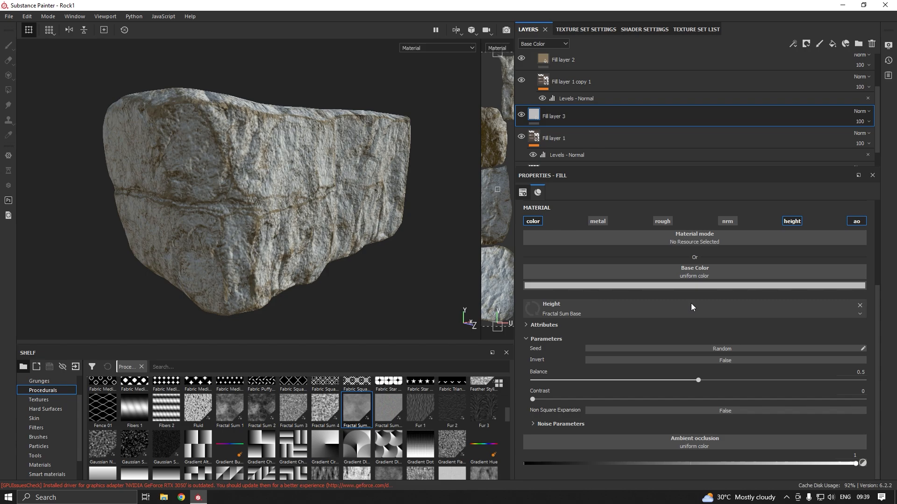
Disable Fill layer 3's color channel and set Invert to True for its height texture.
click(529, 224)
scroll(189, 234, up, 4)
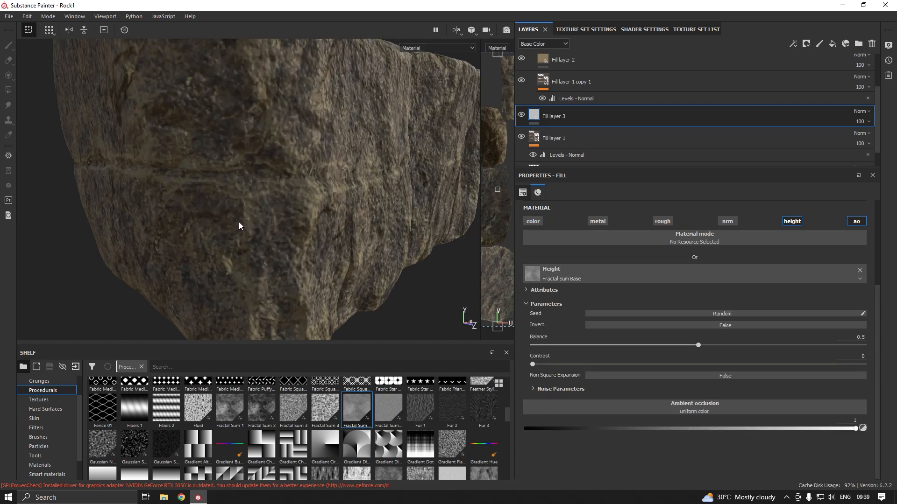
scroll(315, 208, up, 1)
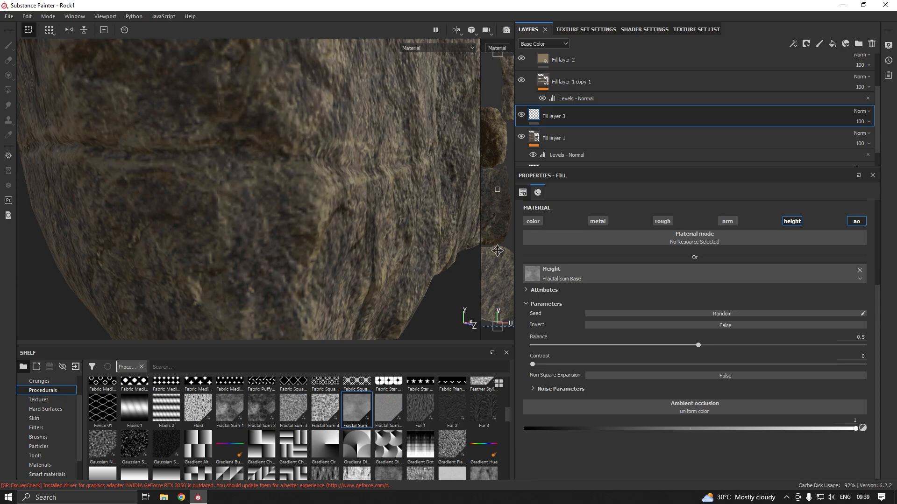
click(620, 328)
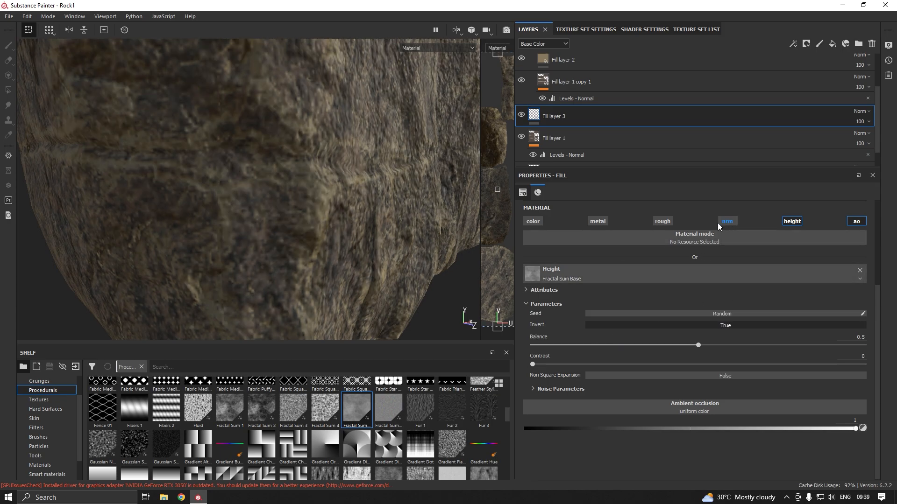
Enable Fill layer 3's roughness channel and assign the Fractal Sum Base procedural to it with Invert set to True.
click(656, 222)
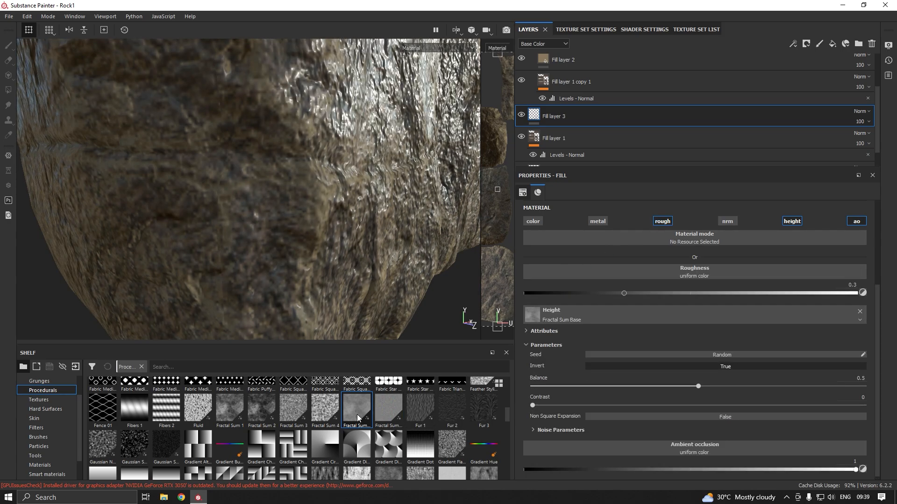
drag(358, 417, 663, 271)
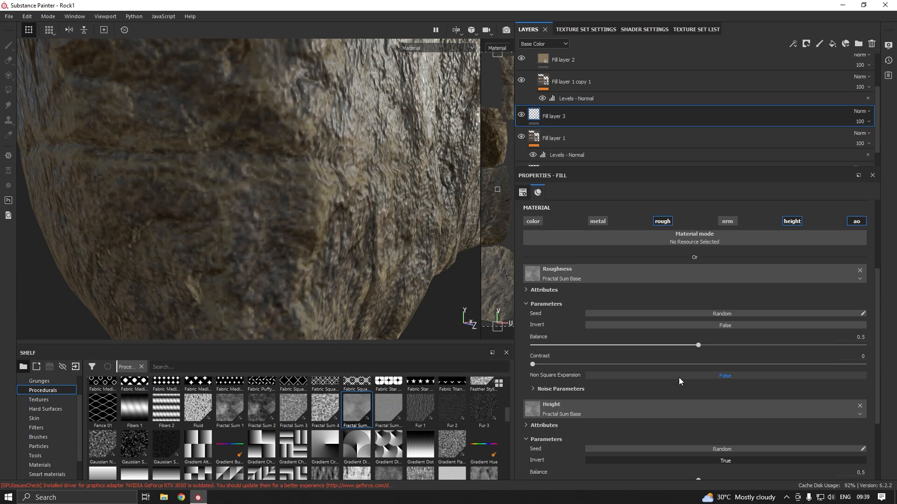
click(669, 325)
scroll(651, 393, down, 1)
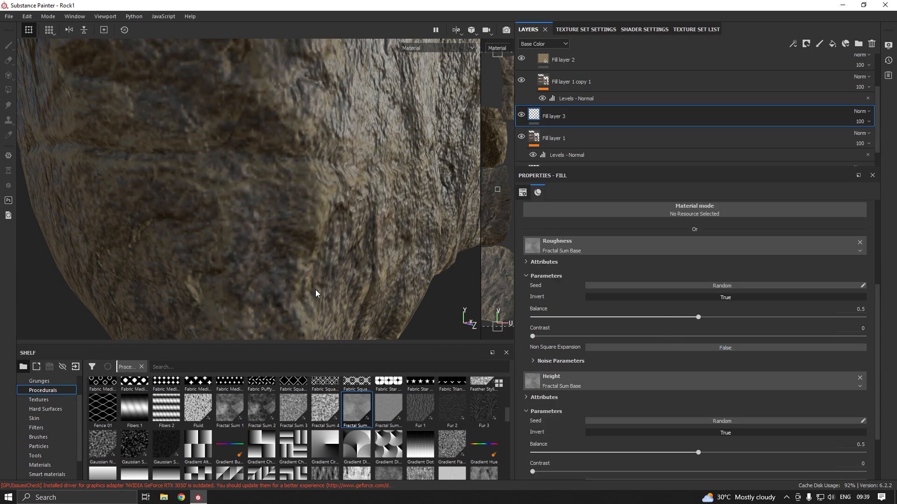
Set the texture set's size to 4096.
alt+drag(360, 248, 268, 304)
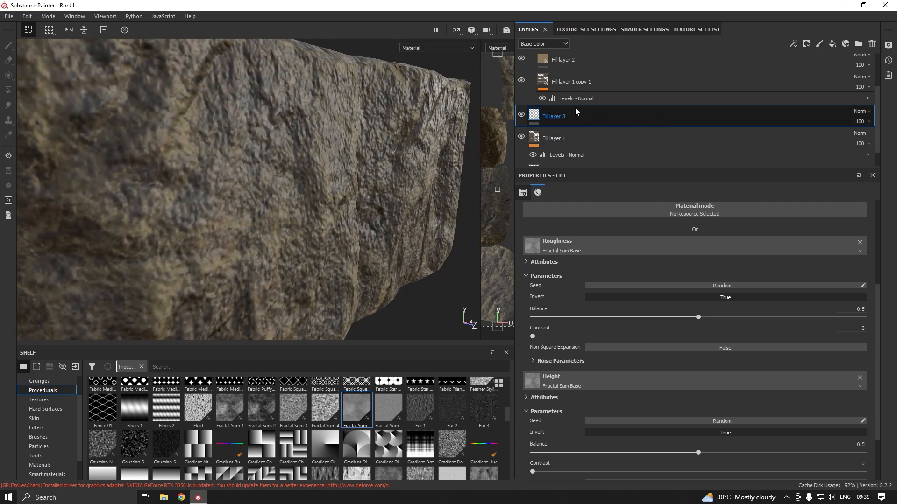
click(579, 29)
click(584, 121)
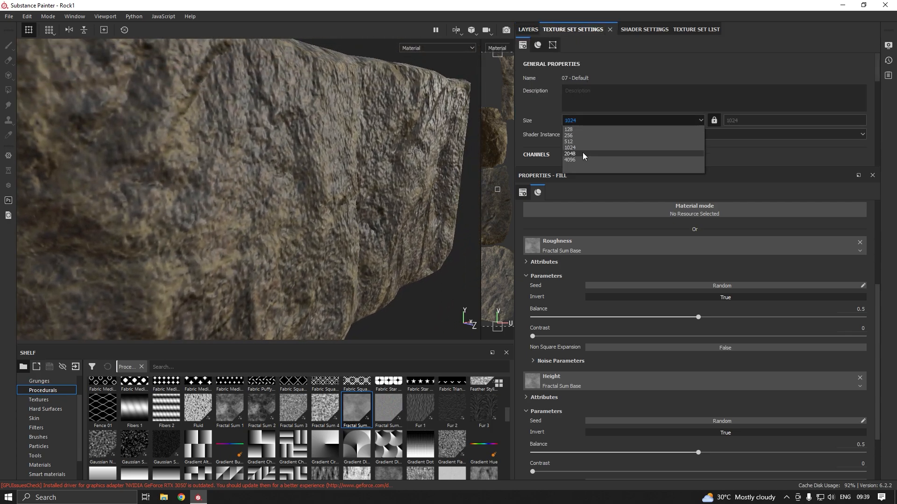
click(582, 159)
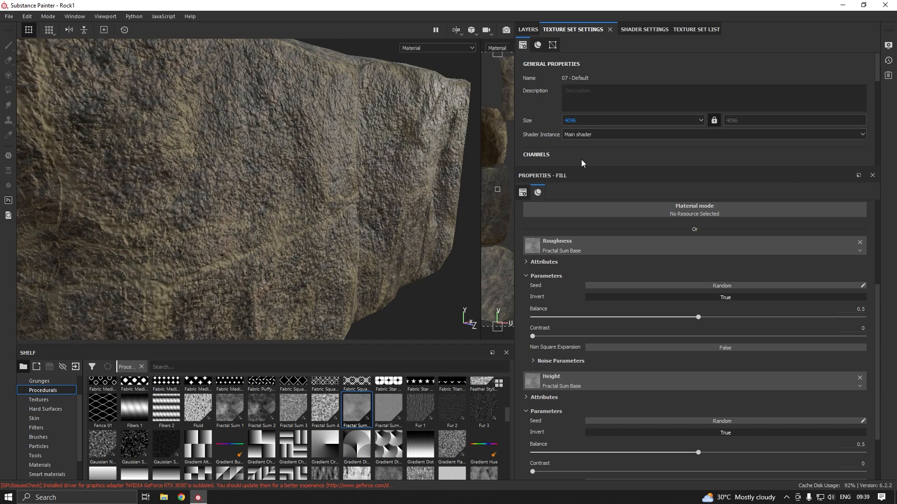
alt+drag(460, 166, 326, 187)
Add a Levels effect to Fill layer 3 affecting the Height channel and lower its output maximum to about 0.16.
click(529, 30)
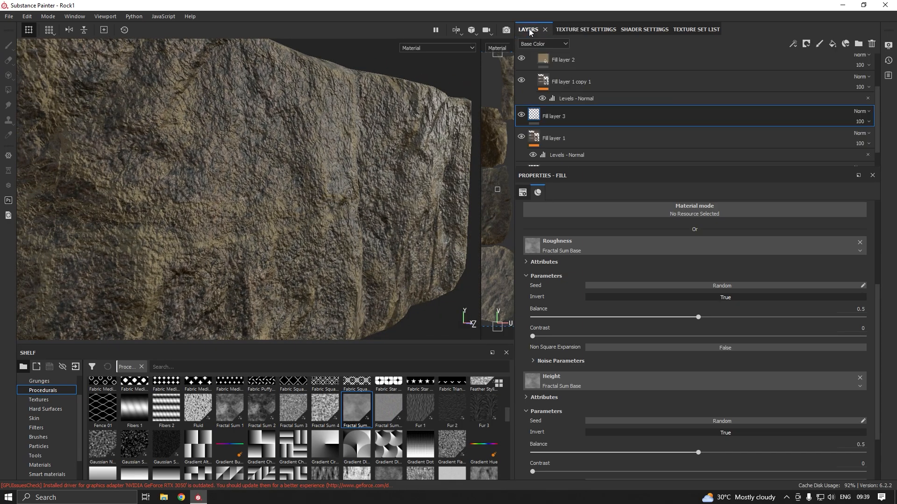
click(793, 44)
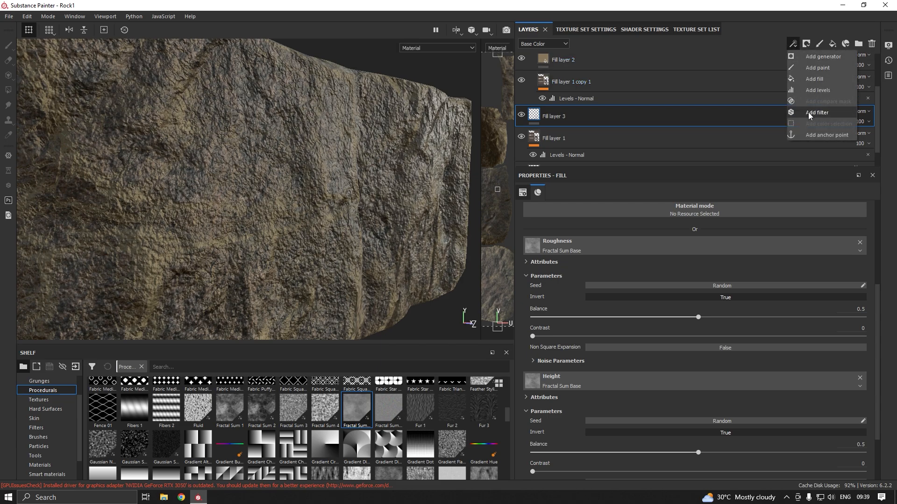
click(819, 92)
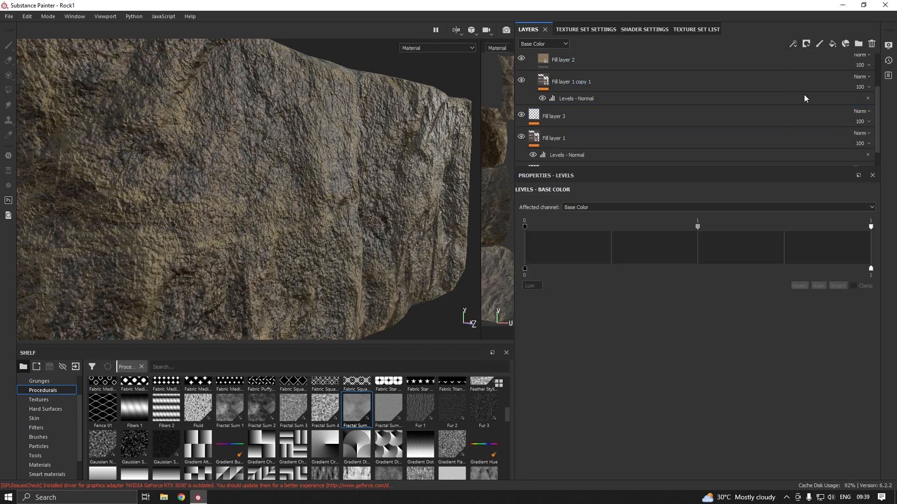
click(643, 206)
click(571, 238)
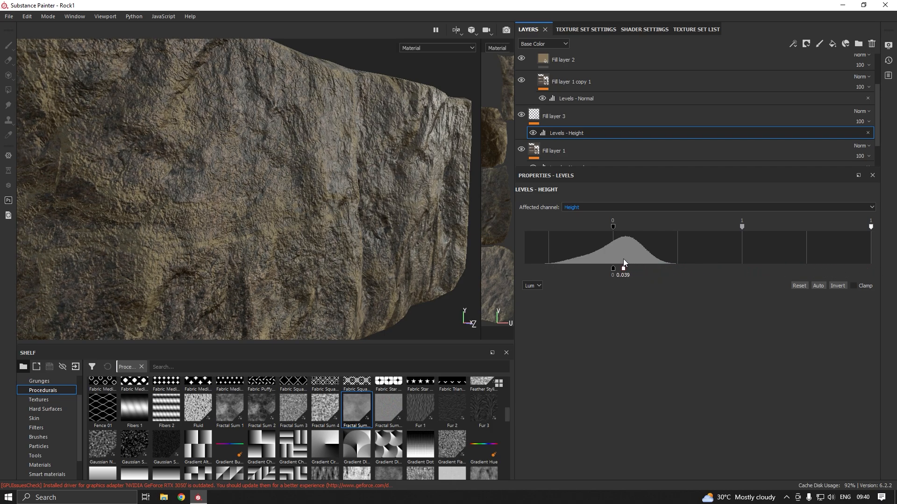
drag(653, 268, 655, 269)
Compare the rock with and without Fill layer 3, and lower its height levels' output maximum to about 0.026.
alt+drag(354, 260, 369, 251)
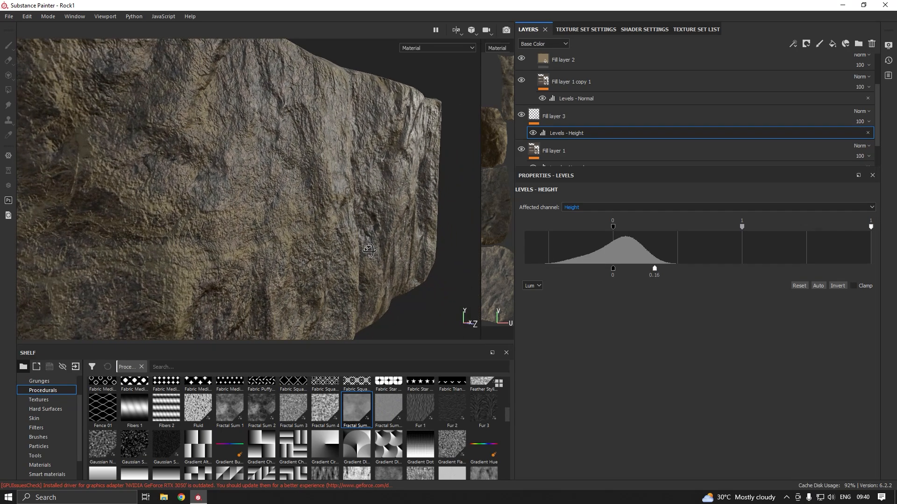
scroll(361, 234, up, 2)
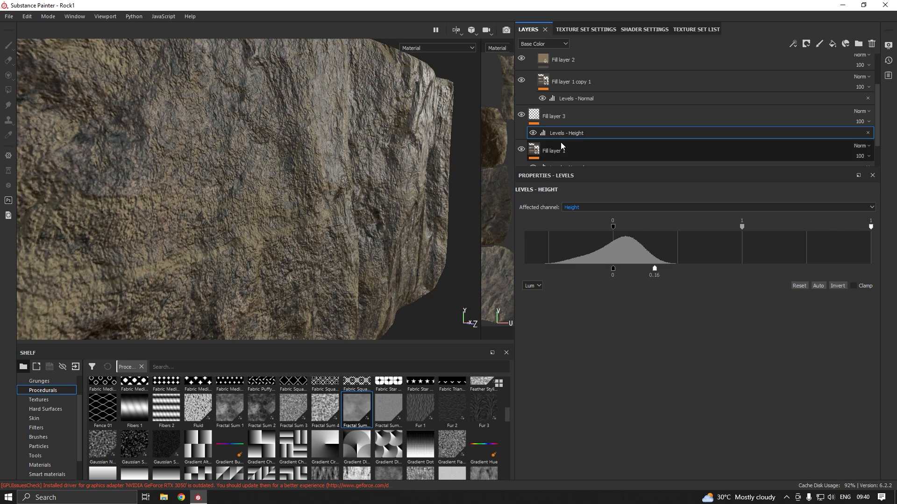
click(522, 115)
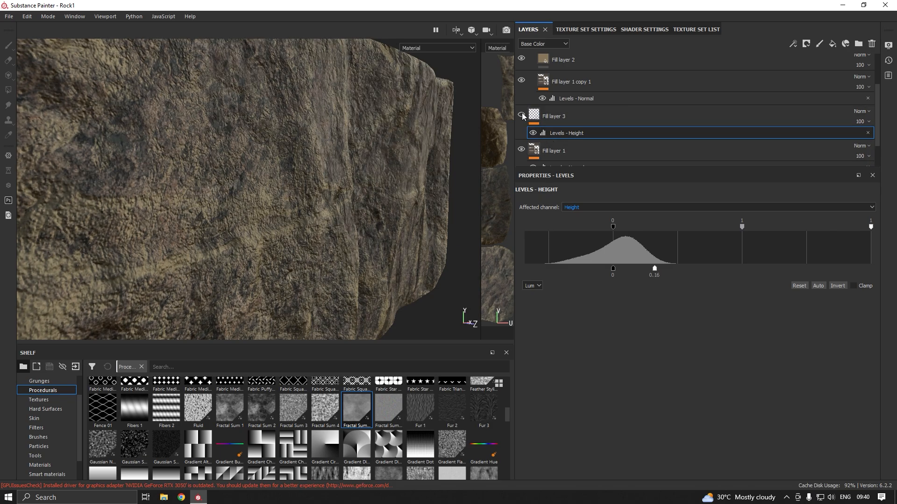
click(521, 115)
mouse_move(653, 266)
mouse_down()
mouse_move(576, 263)
mouse_move(620, 272)
mouse_up()
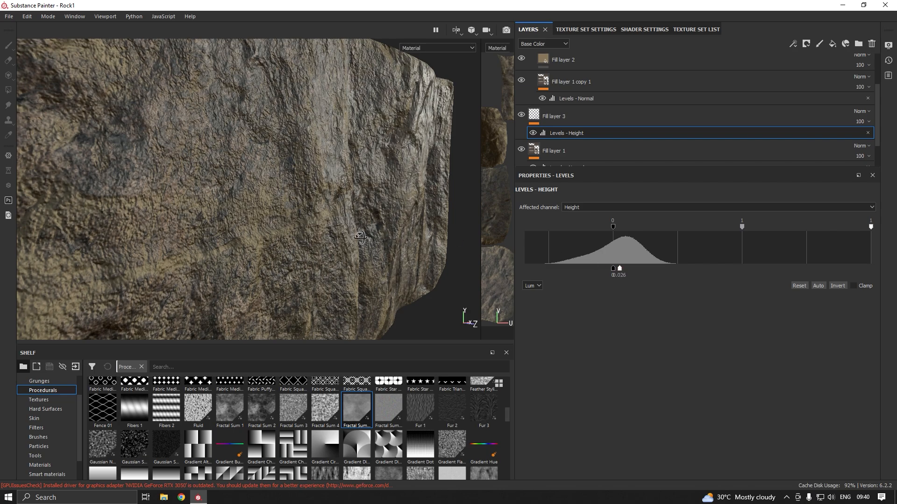
alt+drag(360, 238, 383, 229)
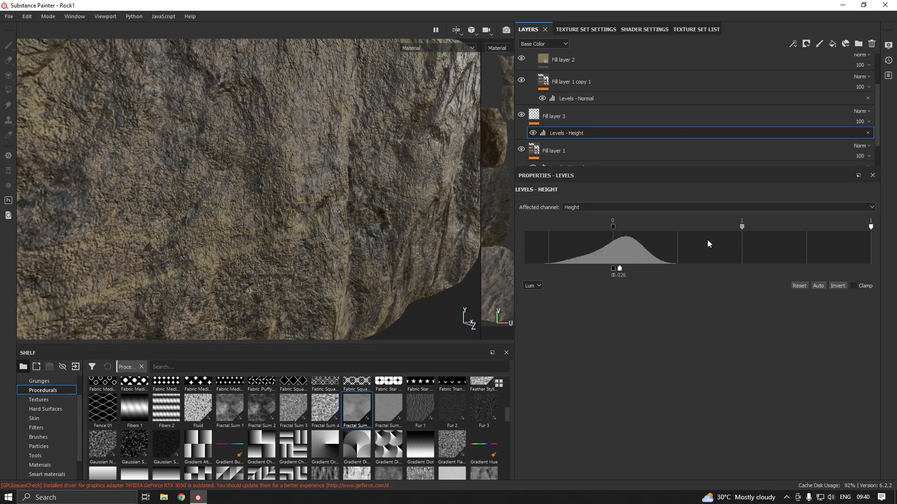
Adjust the output minimum of Fill layer 3's height levels to just below the output maximum, and save the project.
mouse_move(612, 268)
mouse_down()
mouse_move(554, 269)
mouse_move(601, 269)
mouse_up()
scroll(295, 258, down, 8)
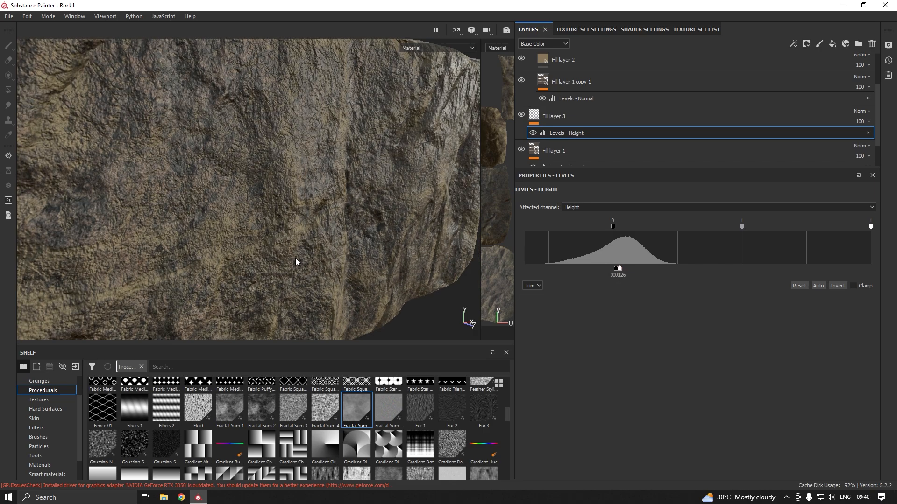
alt+drag(295, 258, 281, 238)
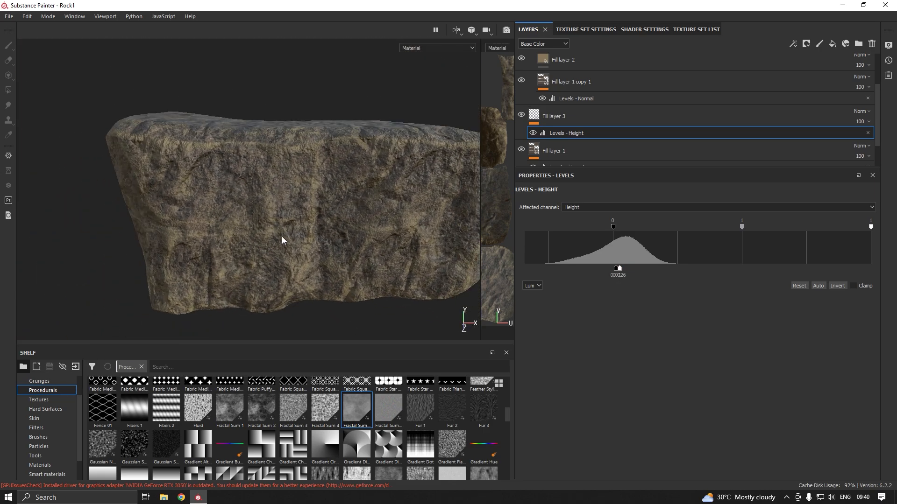
key(ctrl+s)
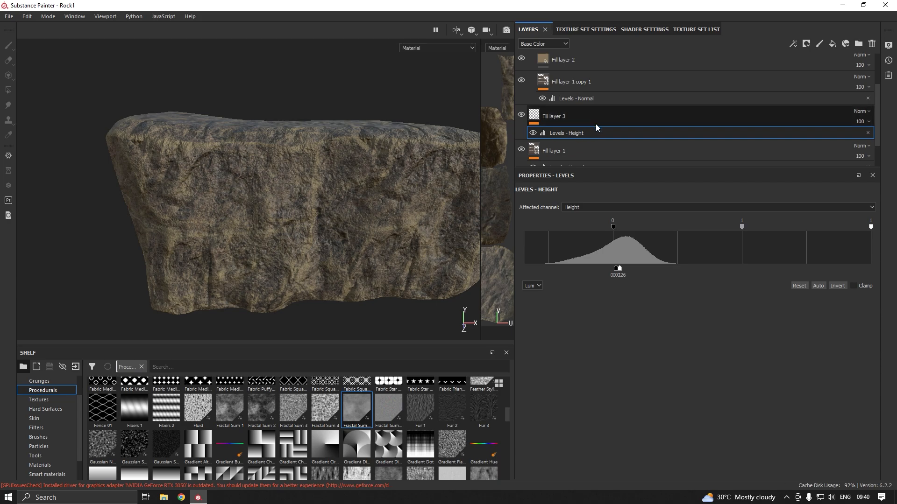
Add a new fill layer above Folder 1.
scroll(592, 63, up, 2)
click(593, 65)
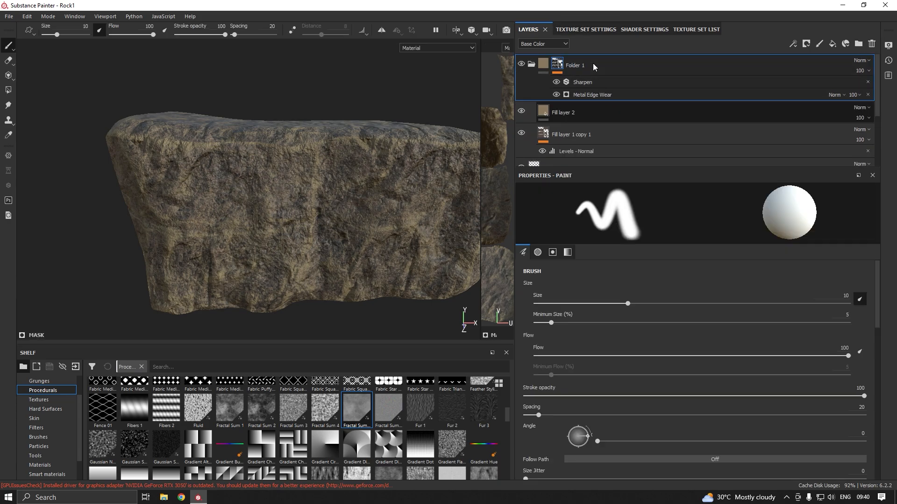
click(833, 45)
Check the texture set's size setting and hide the new fill layer above Folder 1.
click(586, 30)
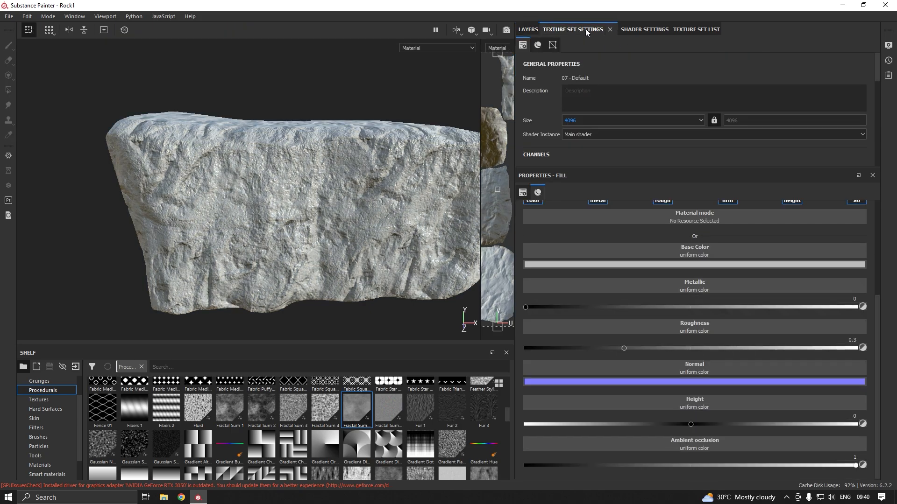
click(583, 117)
alt+drag(140, 202, 303, 179)
scroll(230, 204, up, 3)
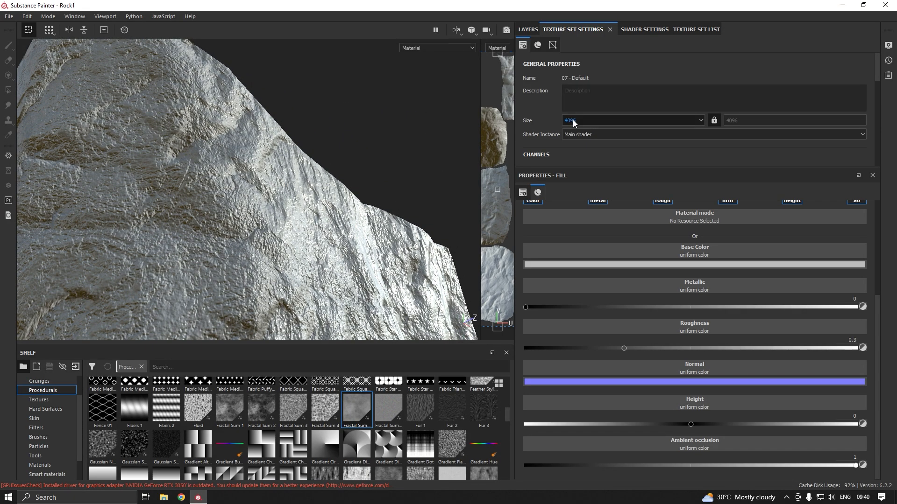
click(525, 30)
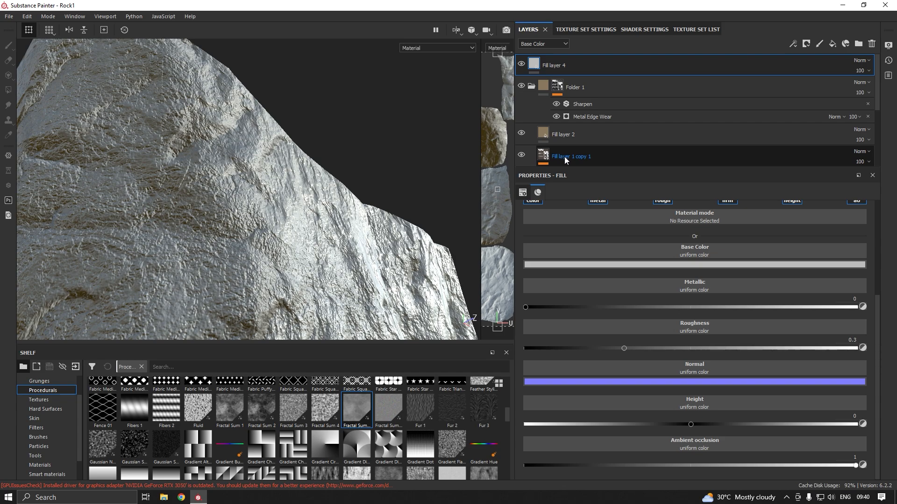
click(522, 64)
scroll(593, 141, down, 2)
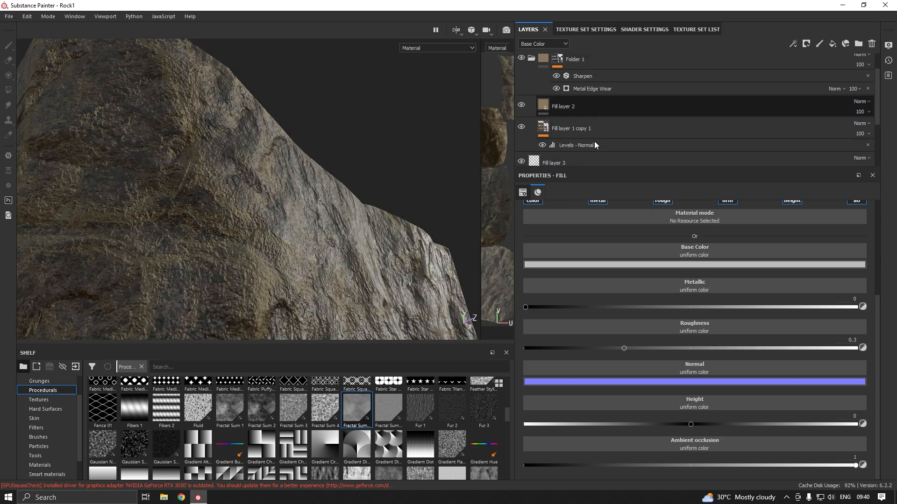
Set the balance of Fill layer 3's height and roughness noise to 0.19 each and inspect the rock surface.
click(590, 149)
scroll(618, 290, down, 3)
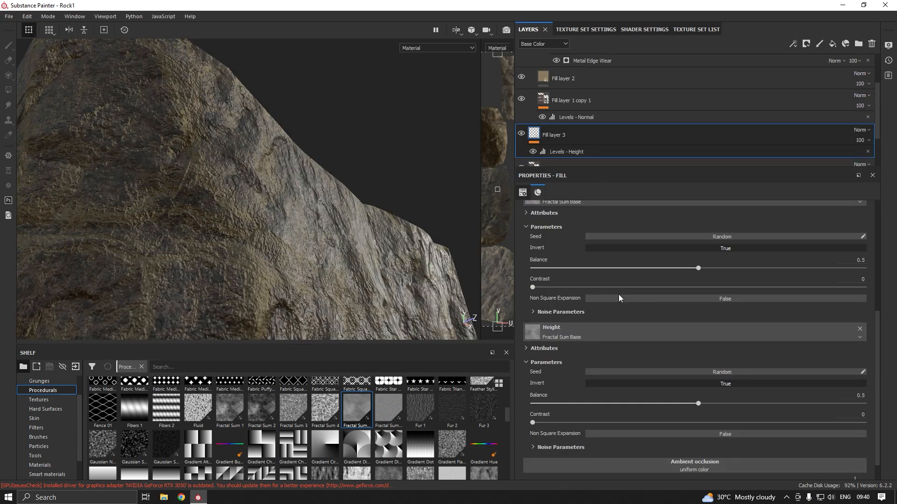
drag(634, 405, 597, 404)
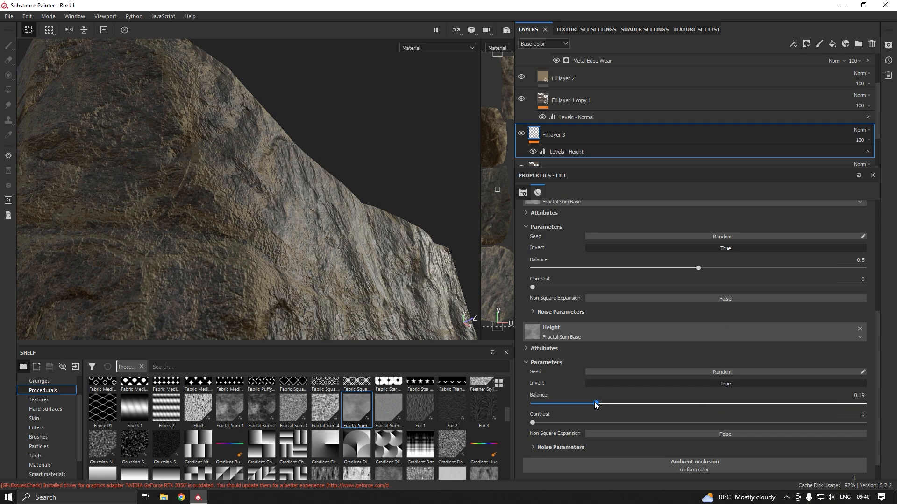
alt+drag(303, 220, 328, 216)
alt+middle_drag(328, 216, 314, 227)
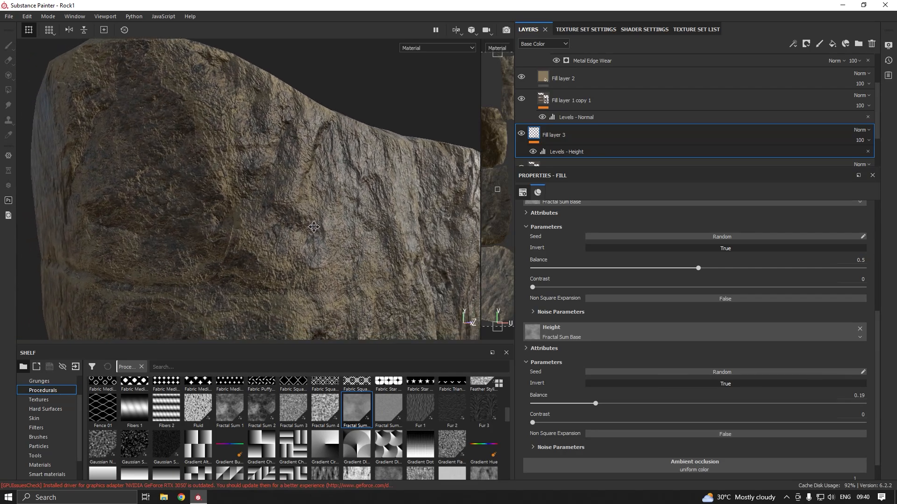
scroll(256, 240, up, 3)
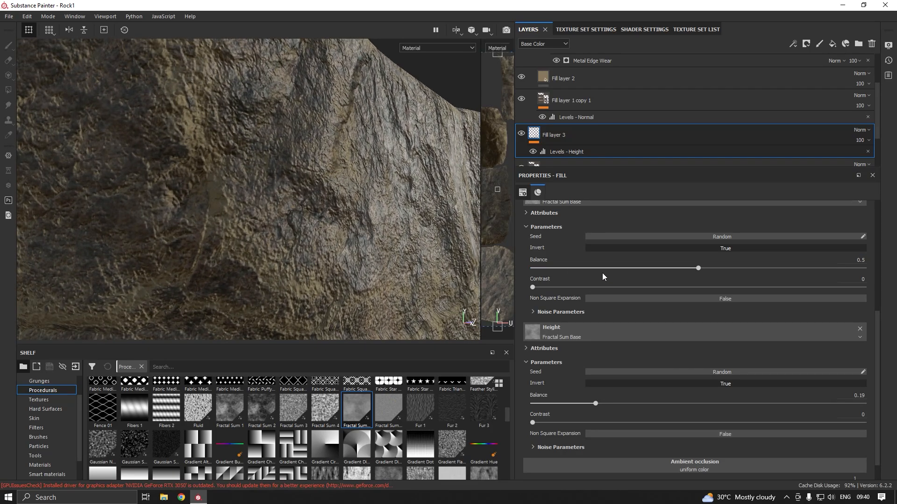
click(596, 268)
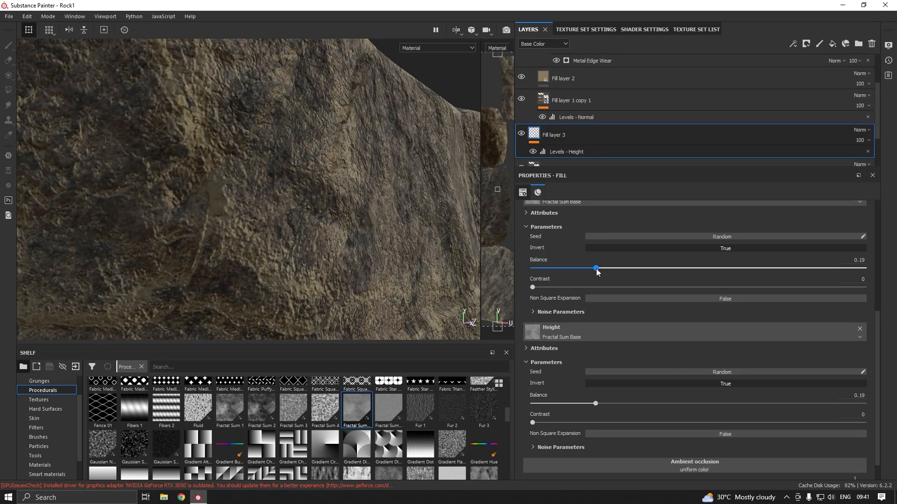
alt+drag(310, 248, 284, 243)
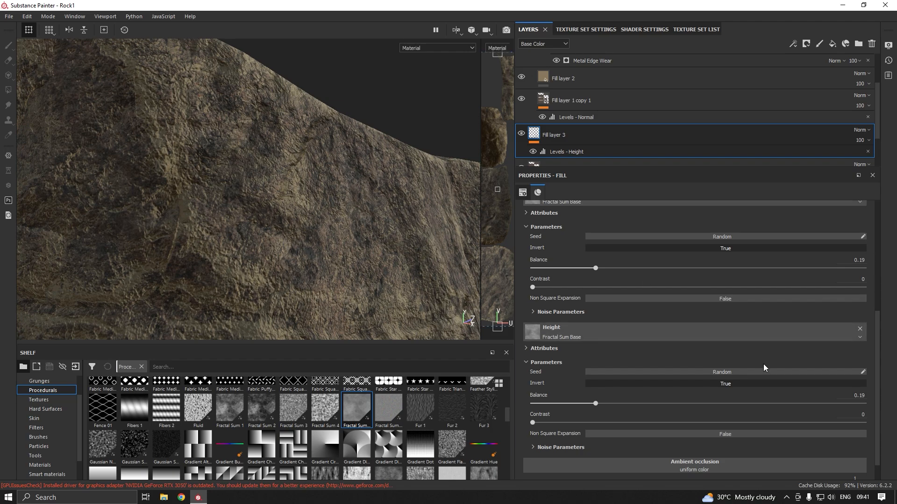
Try a high balance on Fill layer 3's noise, 0.8 for height and 0.78 for roughness.
drag(795, 403, 797, 404)
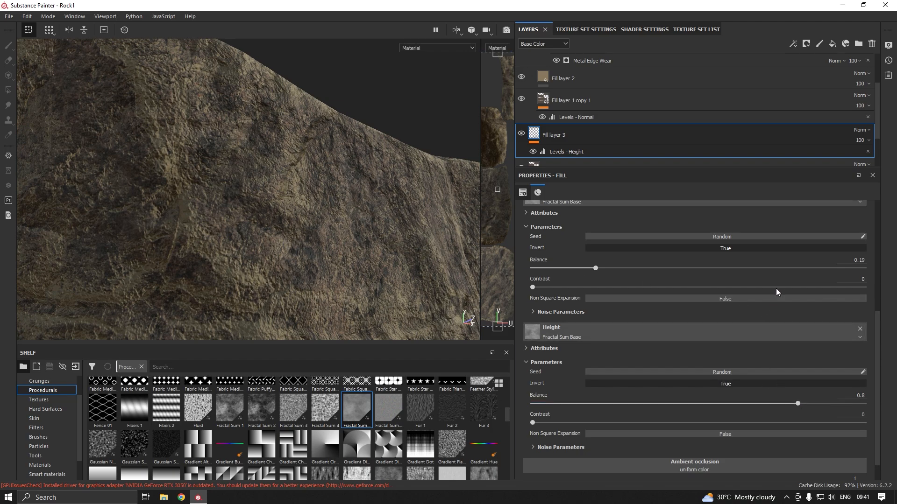
click(792, 269)
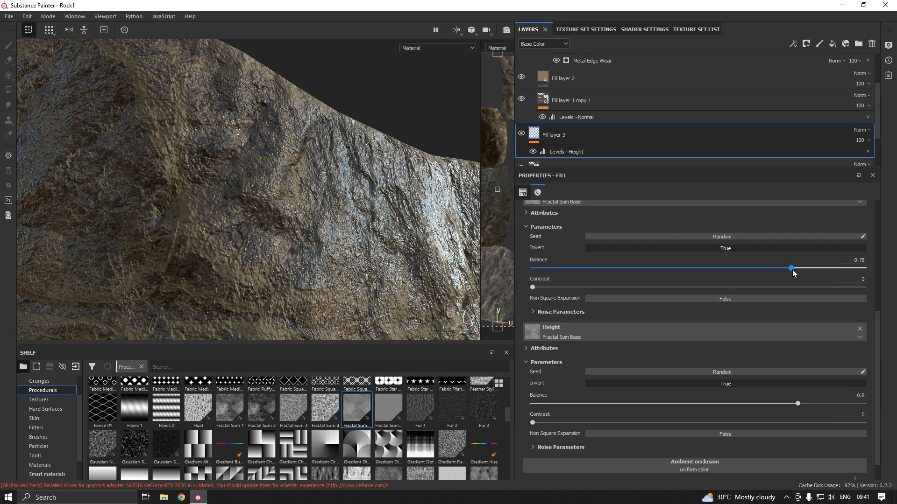
alt+drag(362, 276, 418, 281)
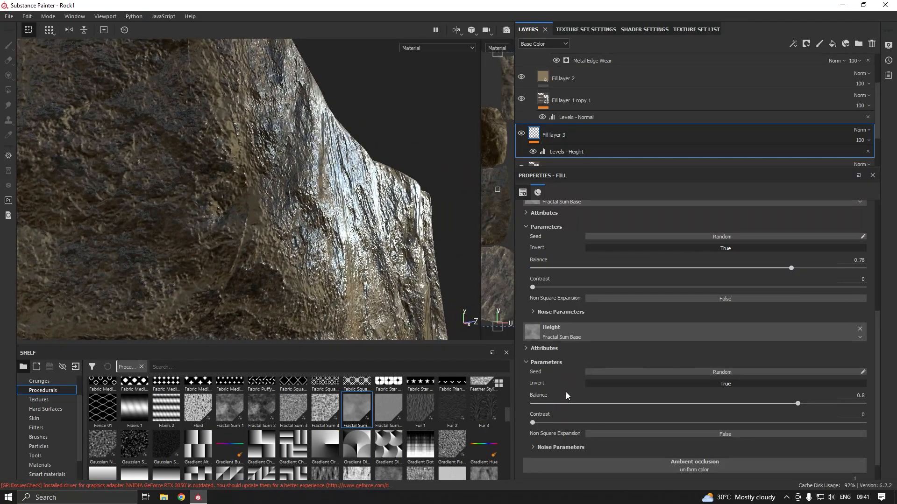
Lower the balance of Fill layer 3's height noise to 0.13 and its roughness noise to 0.14, and inspect the rock.
drag(572, 403, 578, 404)
click(579, 267)
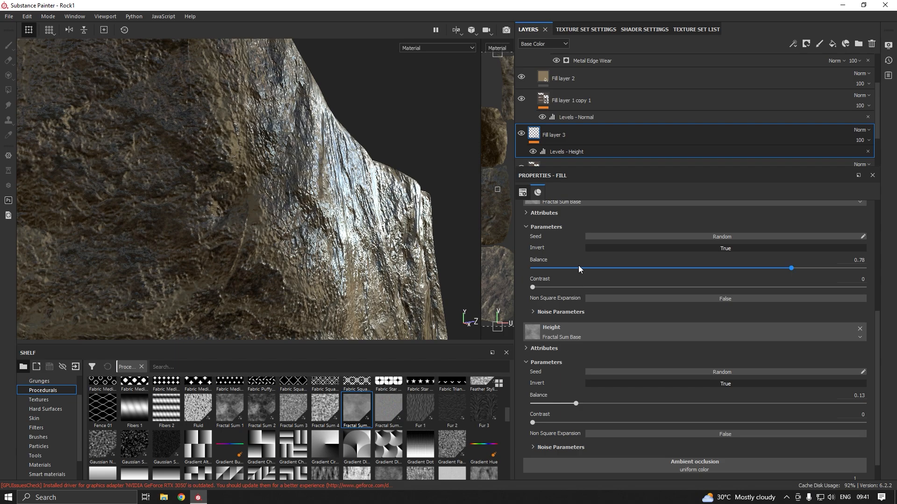
alt+drag(285, 296, 209, 327)
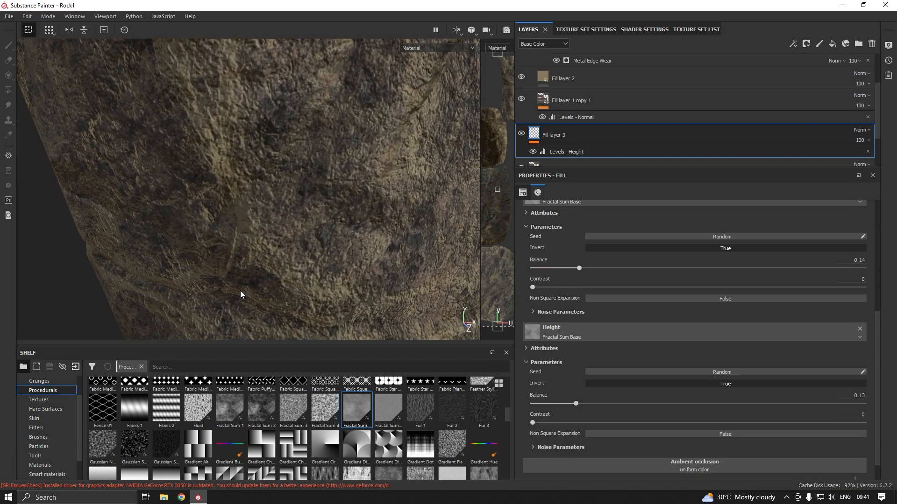
scroll(240, 294, down, 3)
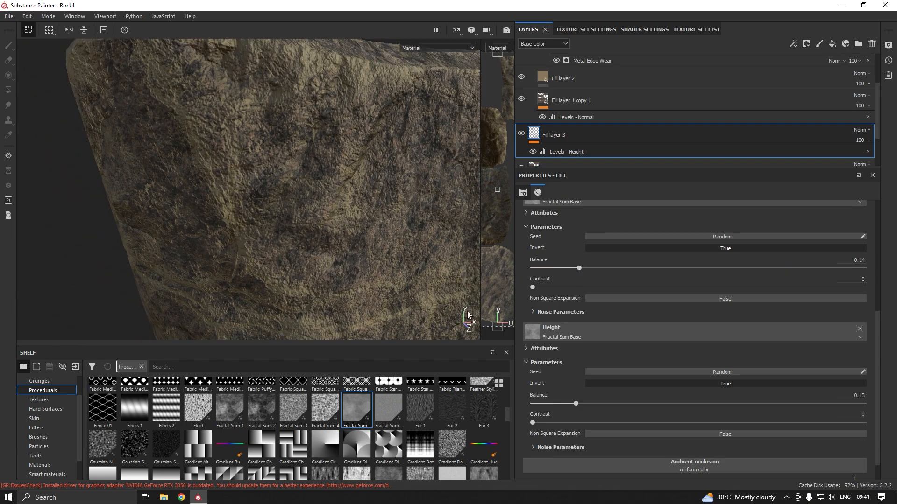
alt+drag(315, 303, 370, 316)
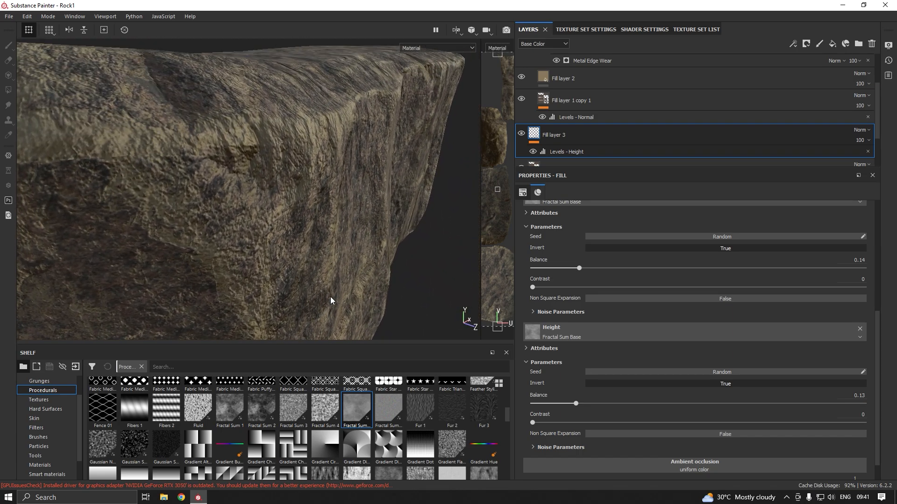
scroll(327, 294, down, 3)
alt+drag(325, 293, 304, 234)
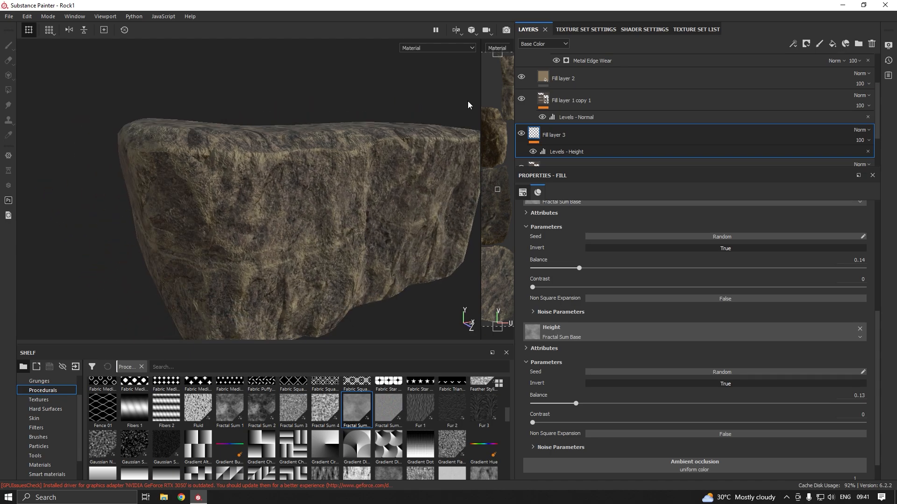
scroll(584, 91, down, 1)
Set the texture set size to 1024 and make Fill layer 4 visible.
click(582, 30)
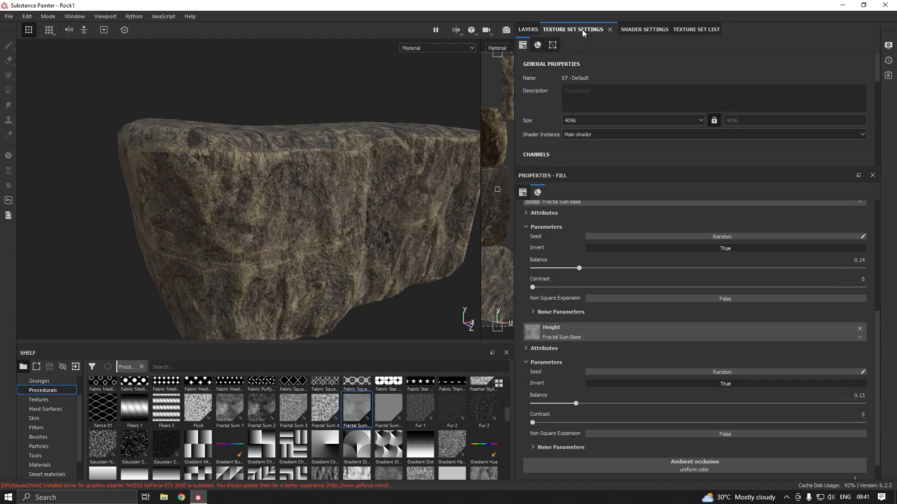
click(587, 119)
click(573, 154)
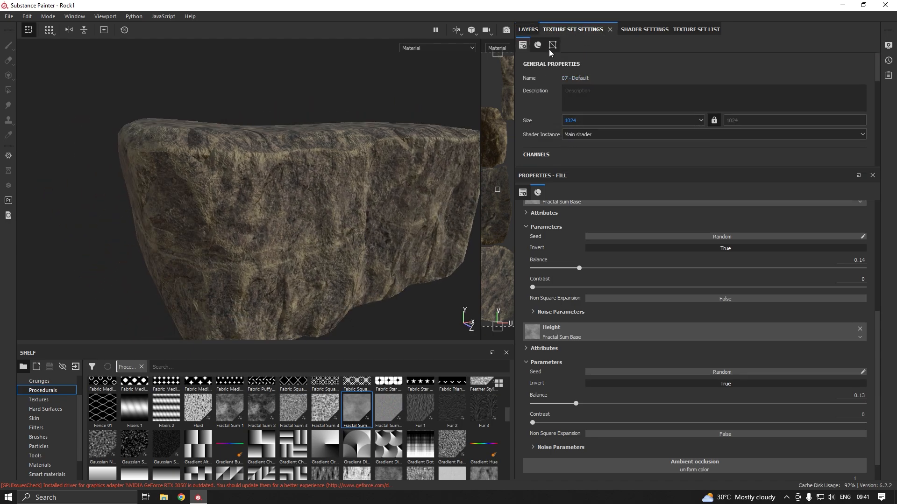
click(532, 31)
click(522, 64)
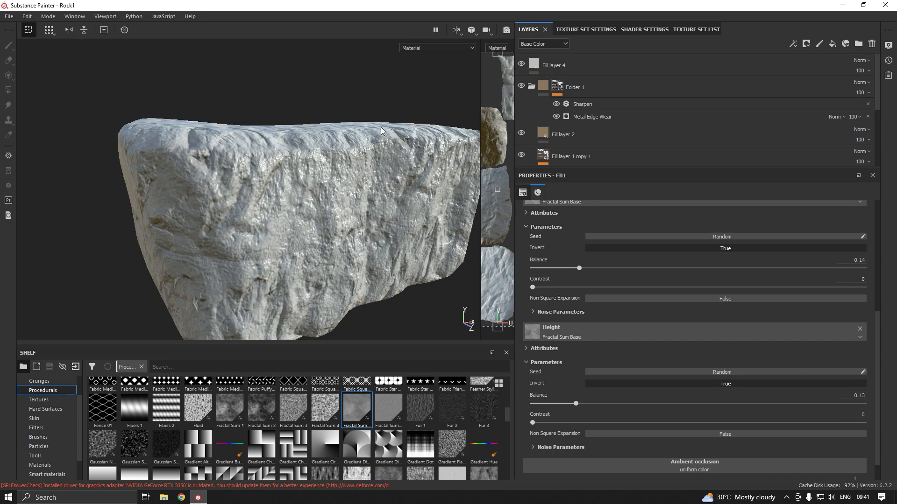
Search all shelf resources for "moss".
scroll(35, 393, up, 3)
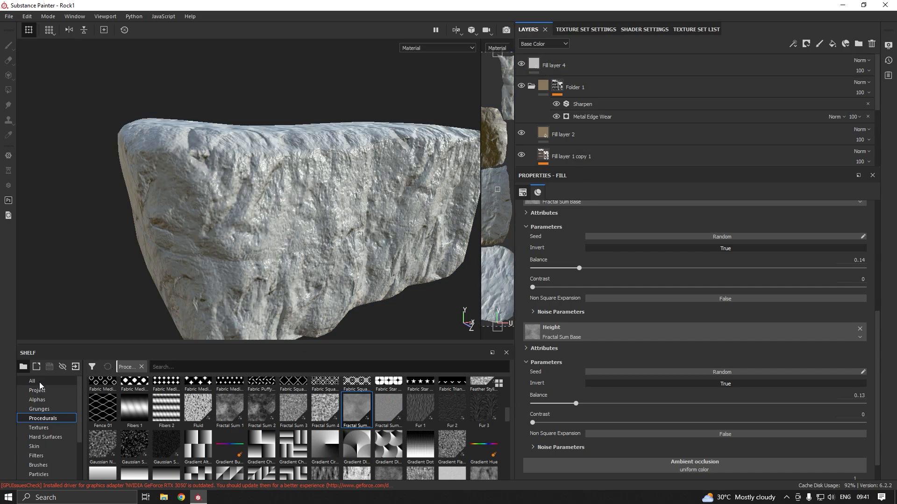
click(37, 382)
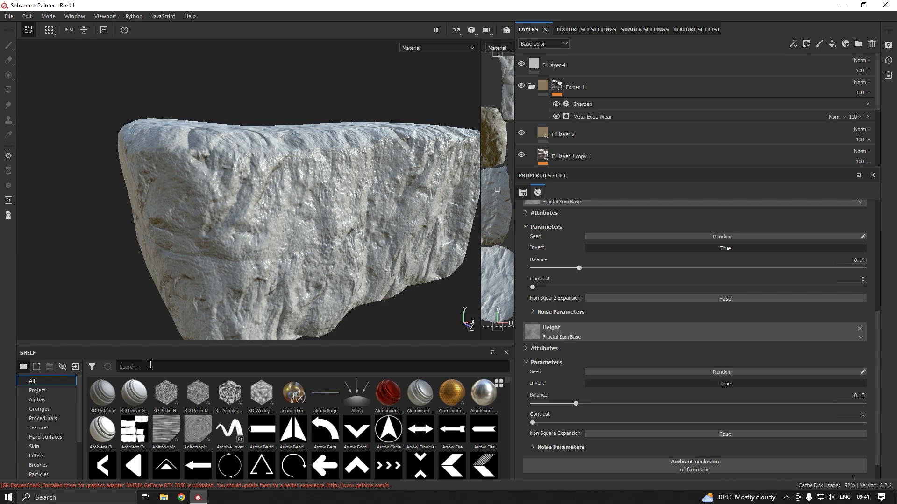
text(moss)
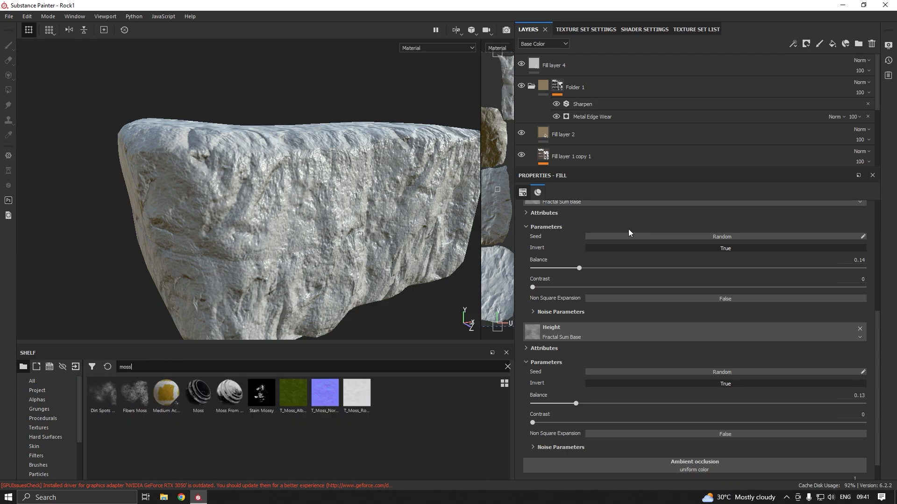
Assign T_Moss_Albedo, T_Moss_Normal and T_Moss_Roughness to Fill layer 4's matching channels, and disable its metal, height and ao channels.
click(599, 66)
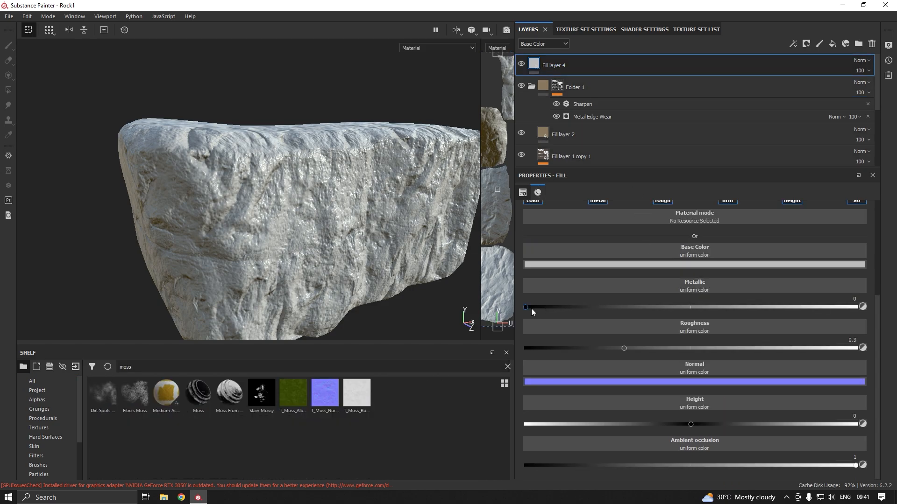
click(599, 202)
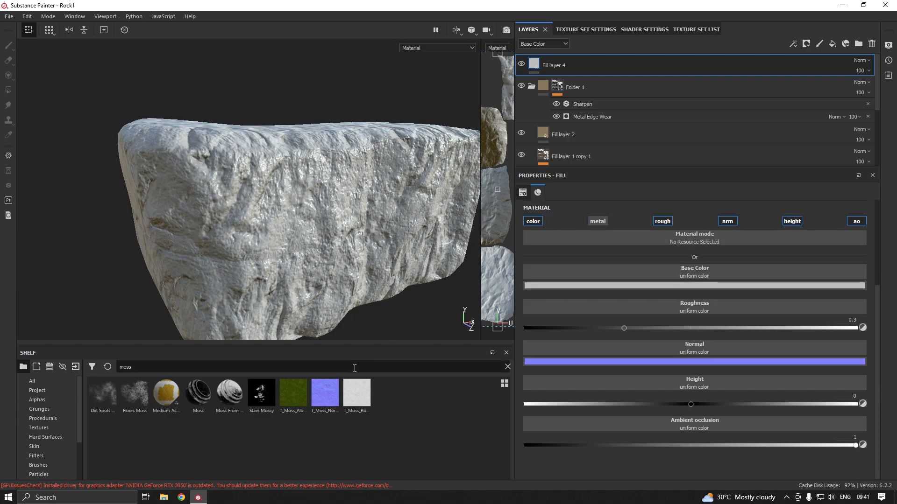
drag(300, 404, 607, 275)
drag(325, 395, 699, 343)
drag(358, 400, 675, 303)
click(792, 220)
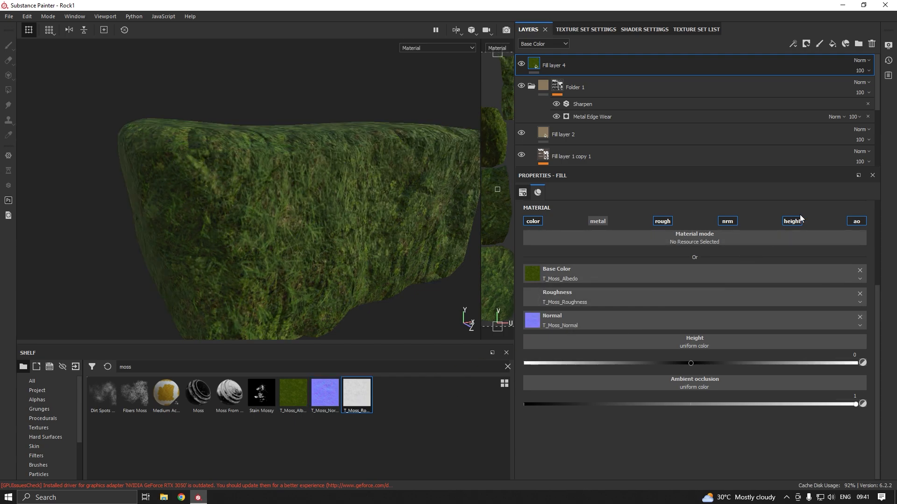
click(851, 222)
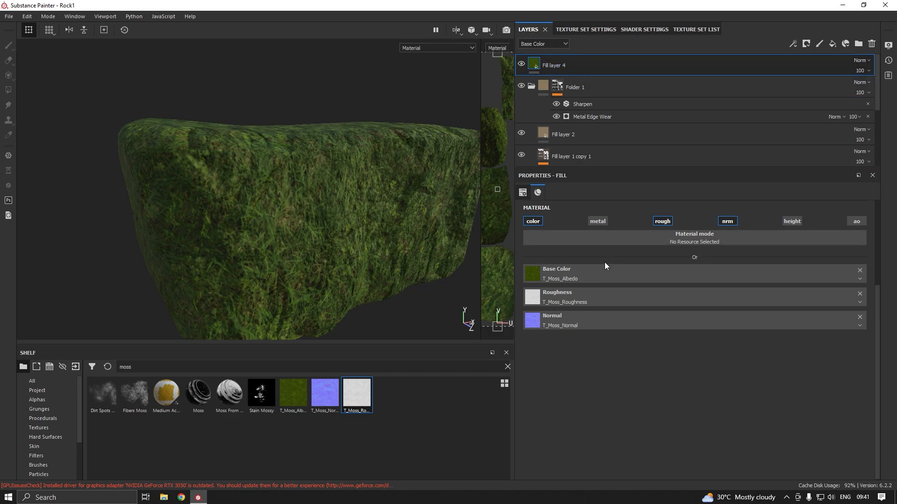
Switch Fill layer 4 to tri-planar projection with a UV scale of 2.
scroll(605, 262, up, 5)
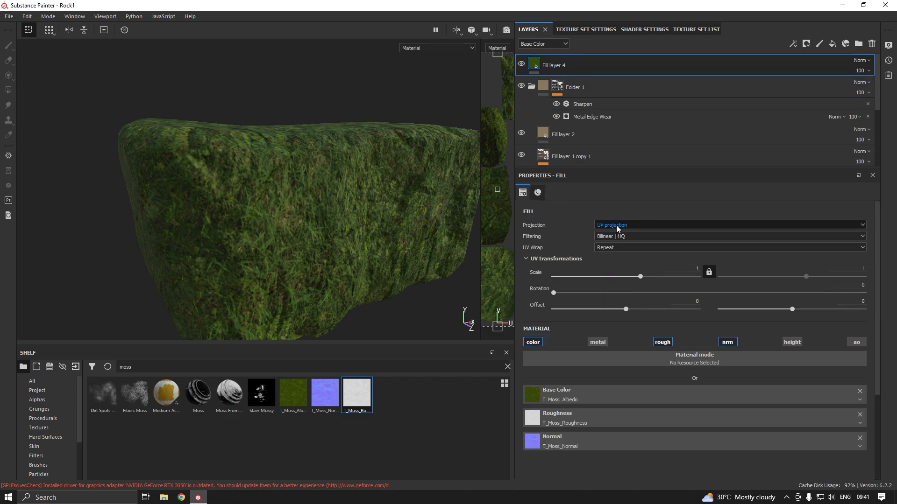
click(616, 225)
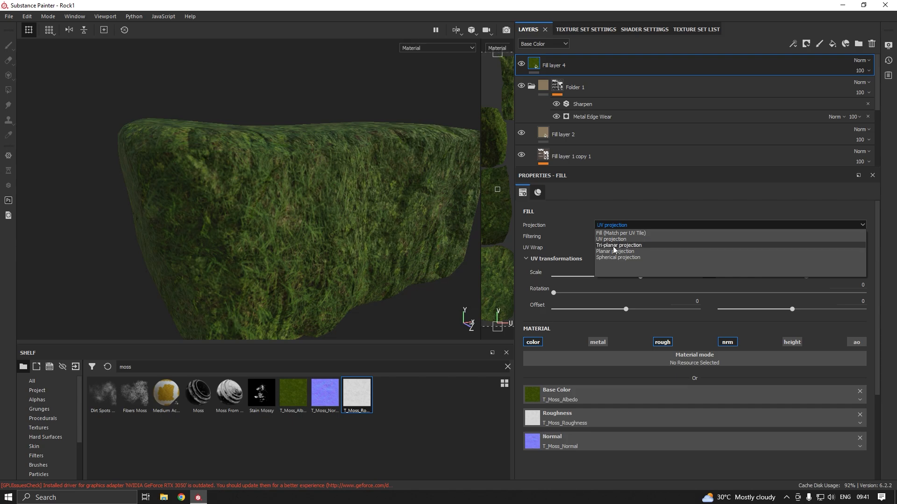
click(613, 245)
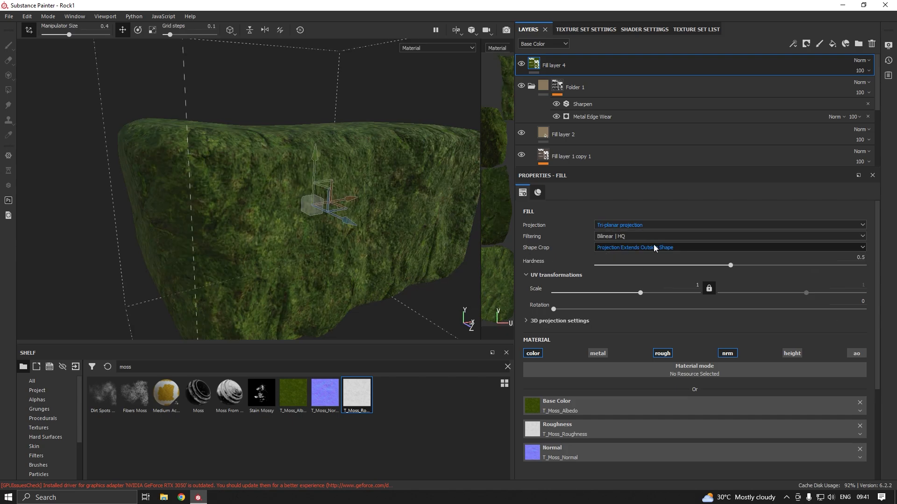
text(2)
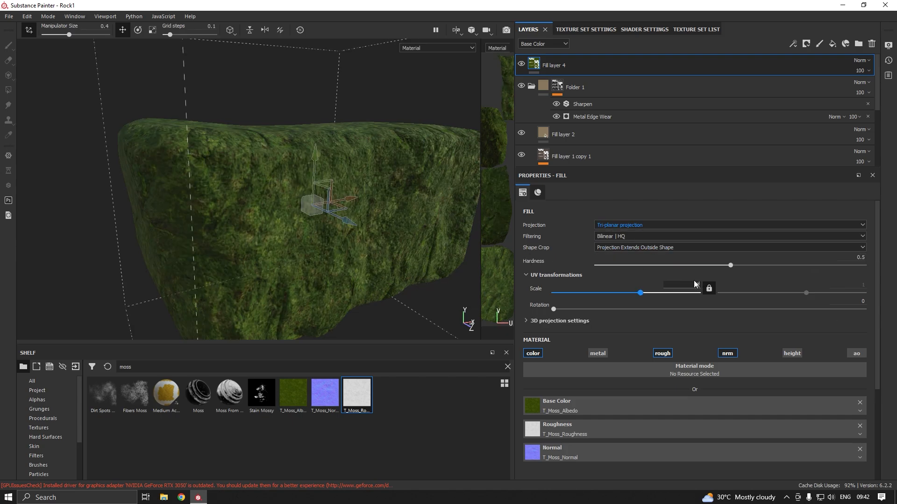
click(635, 468)
alt+drag(318, 259, 344, 258)
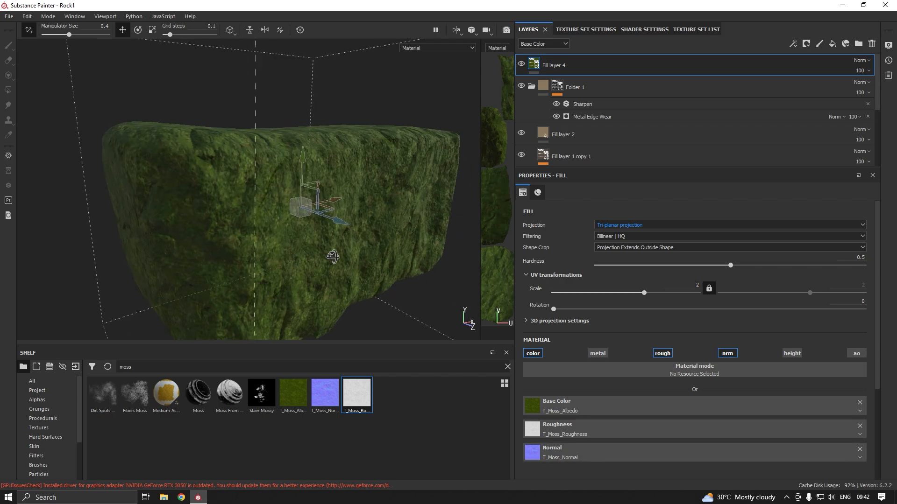
Add a black mask to Fill layer 4 and apply the Dust Occlusion smart mask to it.
right_click(580, 65)
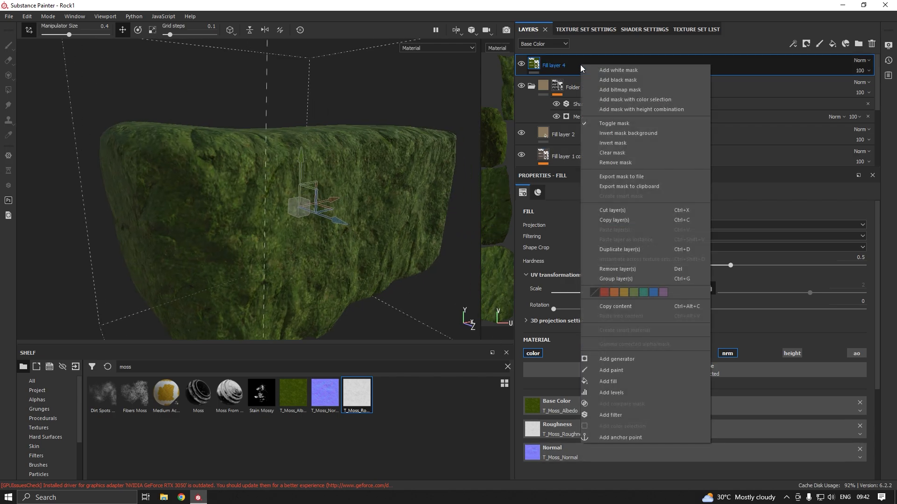
click(619, 80)
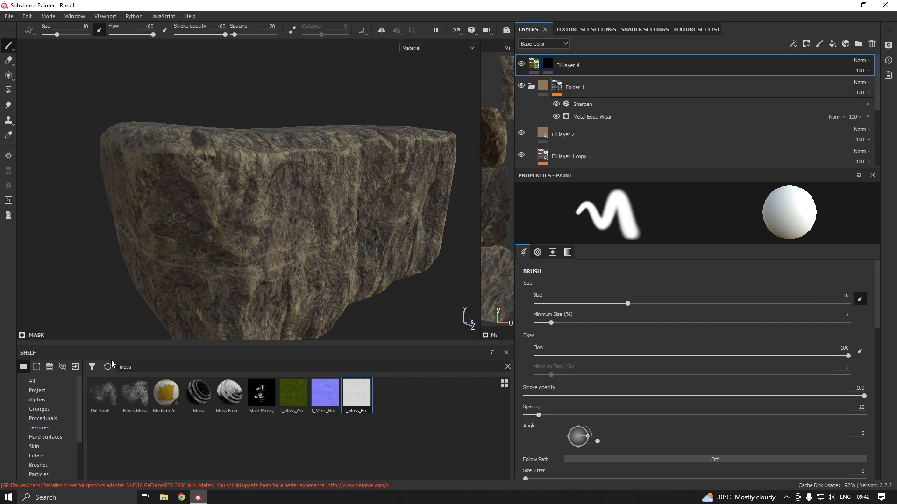
scroll(46, 448, down, 2)
click(47, 455)
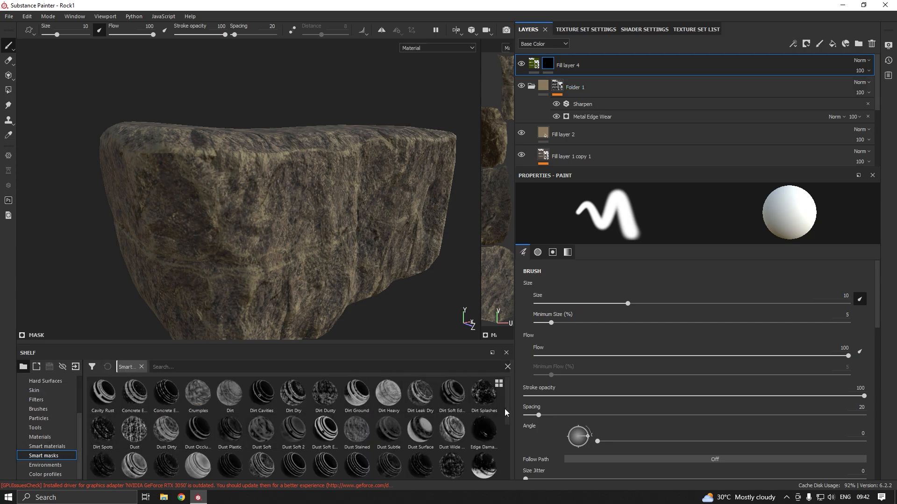
drag(198, 429, 582, 70)
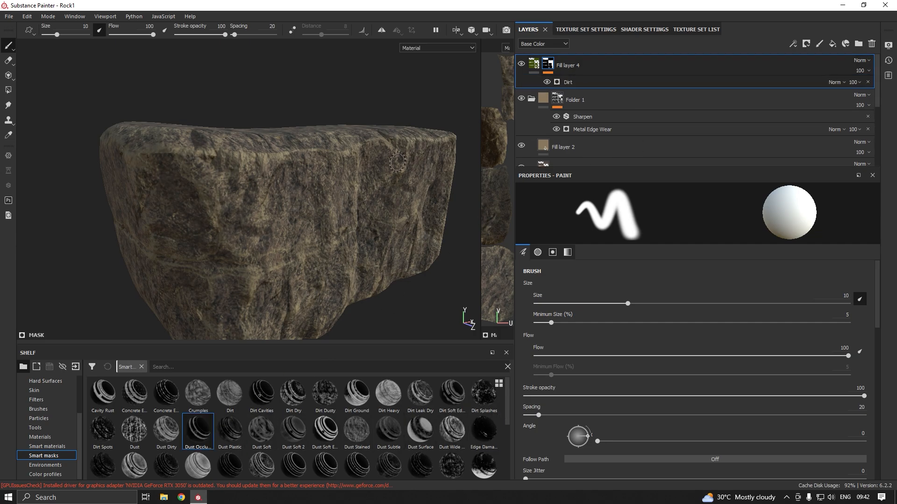
Raise the Dirt Level to 0.75 in the Dirt generator on Fill layer 4's mask.
click(575, 82)
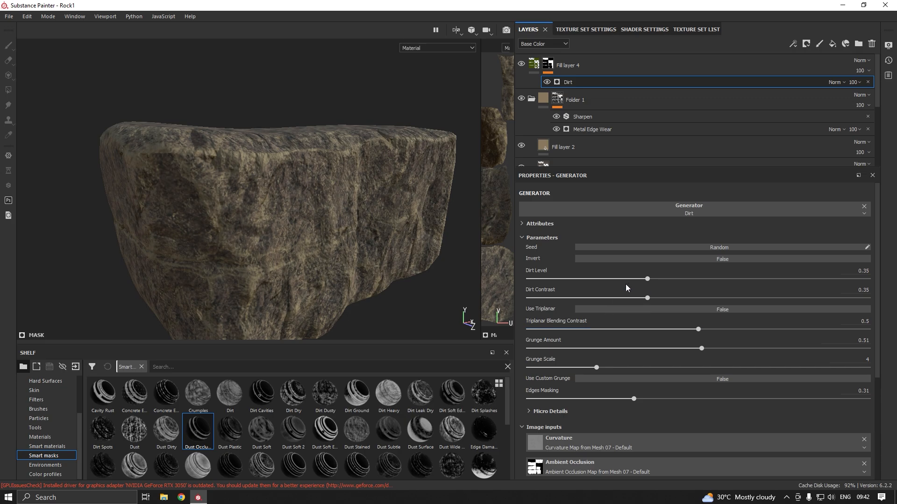
drag(727, 279, 783, 278)
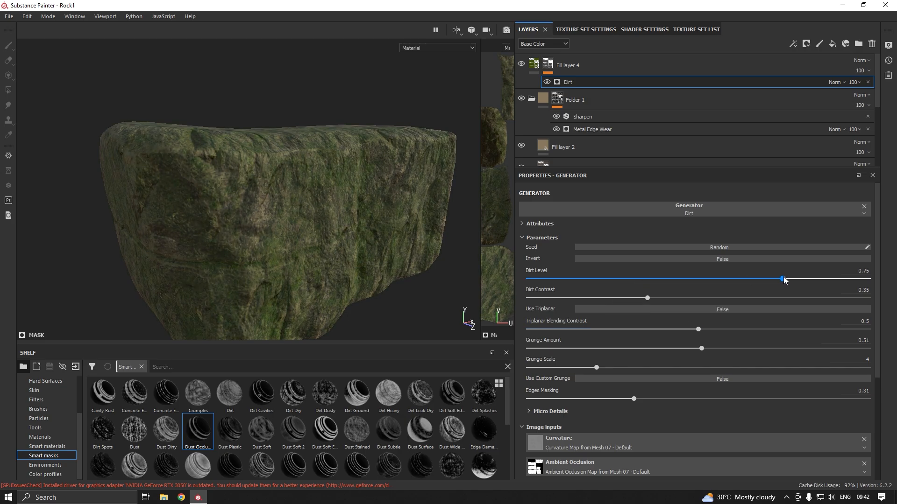
alt+drag(355, 266, 385, 218)
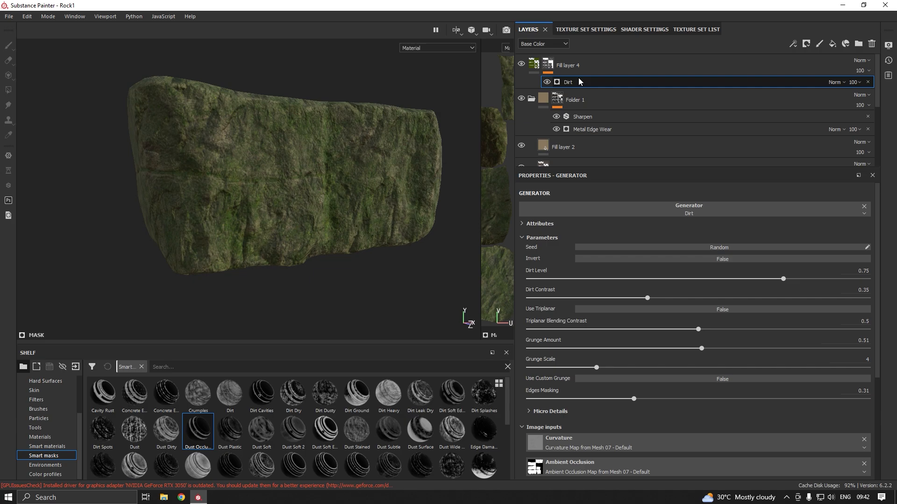
Try a uniform dark brown base color (RGB 0.040, 0.025, 0.010) on Fill layer 4 in place of T_Moss_Albedo.
click(536, 68)
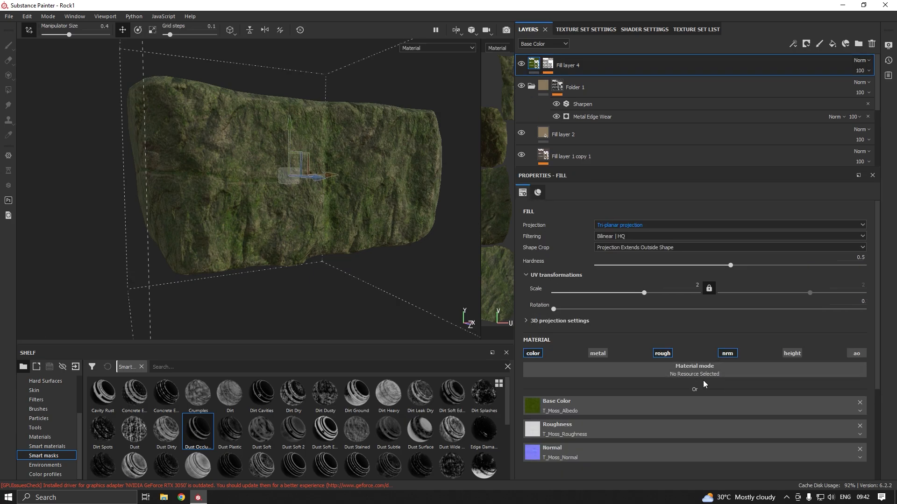
scroll(705, 384, down, 3)
click(860, 318)
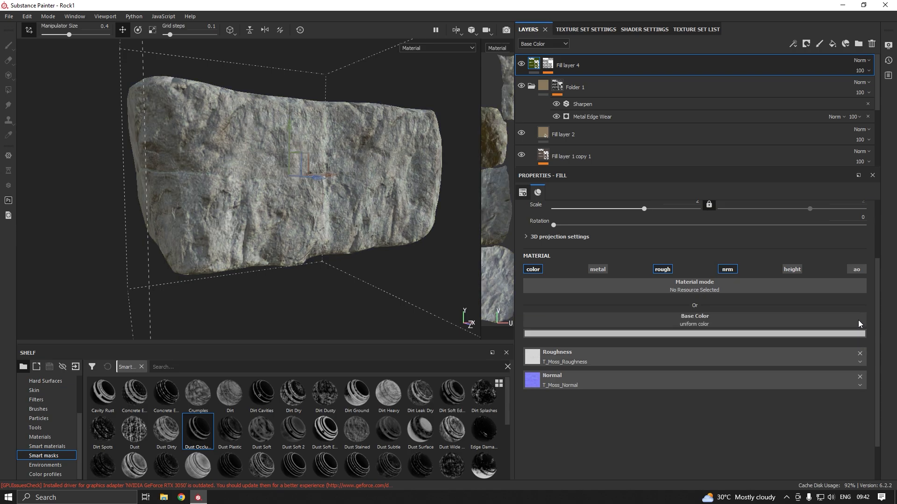
click(568, 333)
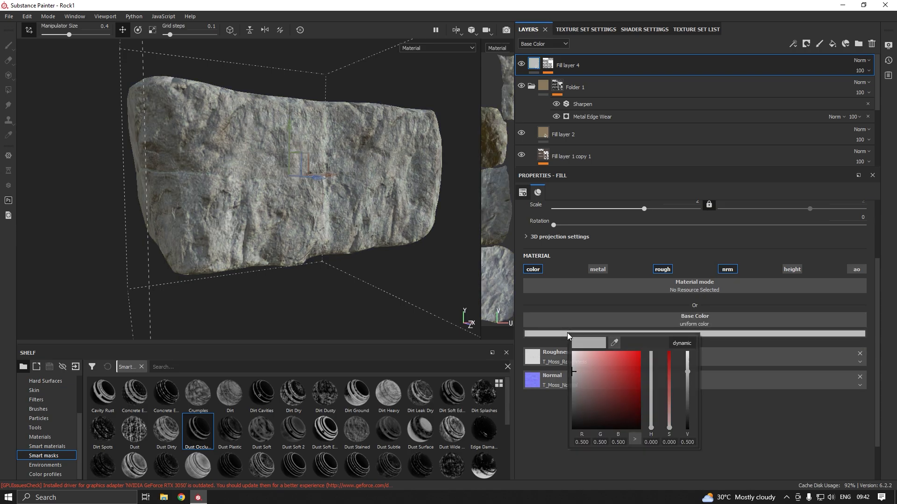
click(652, 421)
click(607, 399)
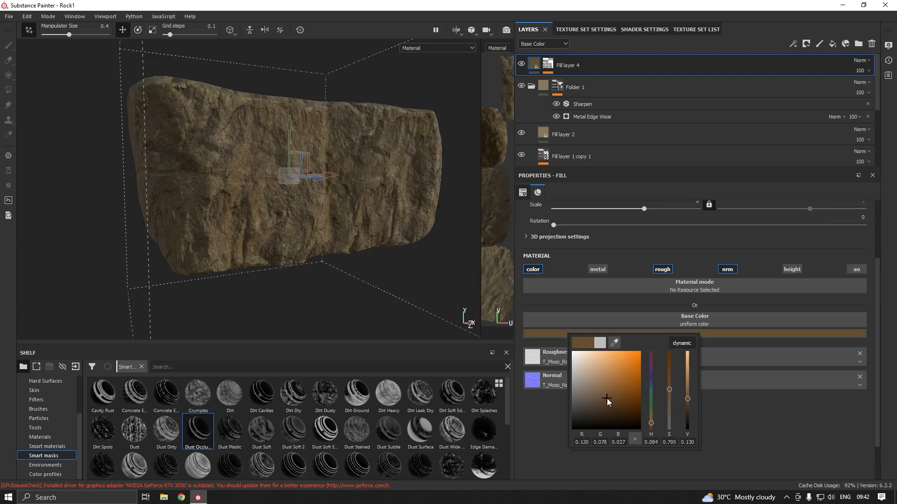
drag(606, 404, 605, 411)
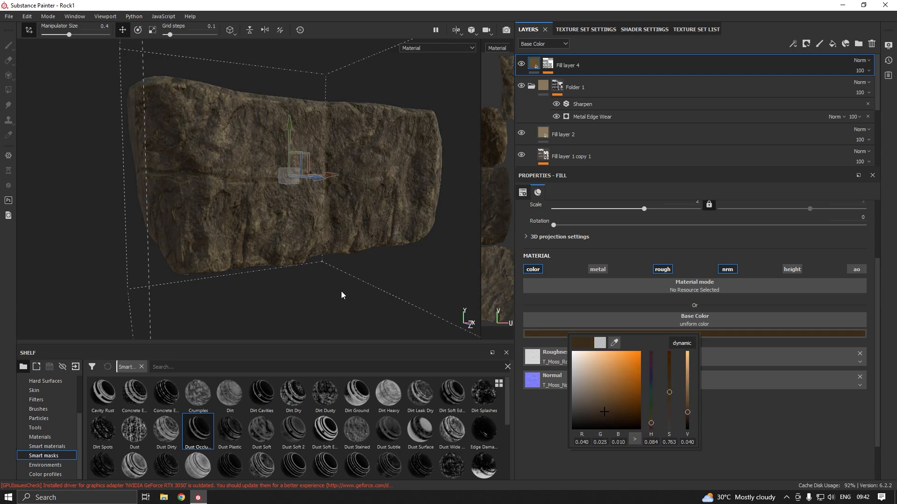
alt+drag(362, 230, 300, 245)
scroll(268, 242, up, 5)
scroll(304, 262, down, 4)
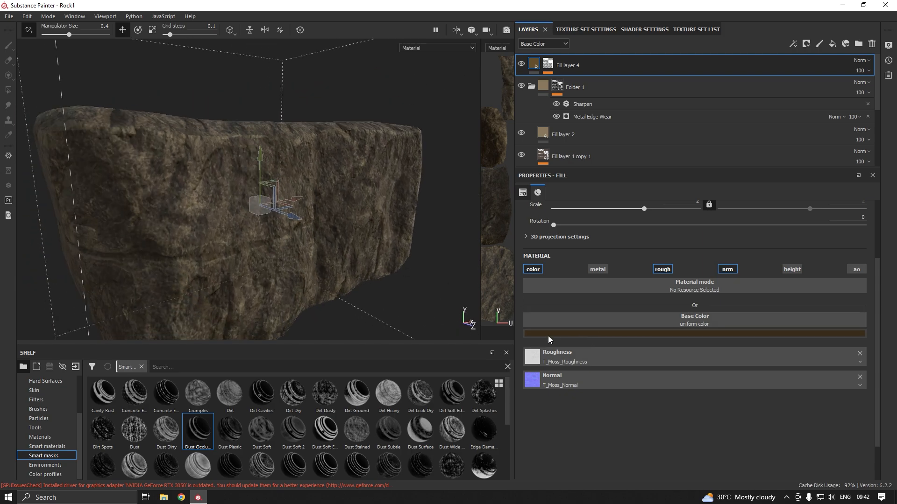
Undo the base color changes on Fill layer 4 to restore the T_Moss_Albedo texture.
key(ctrl+z)
key(ctrl+z)
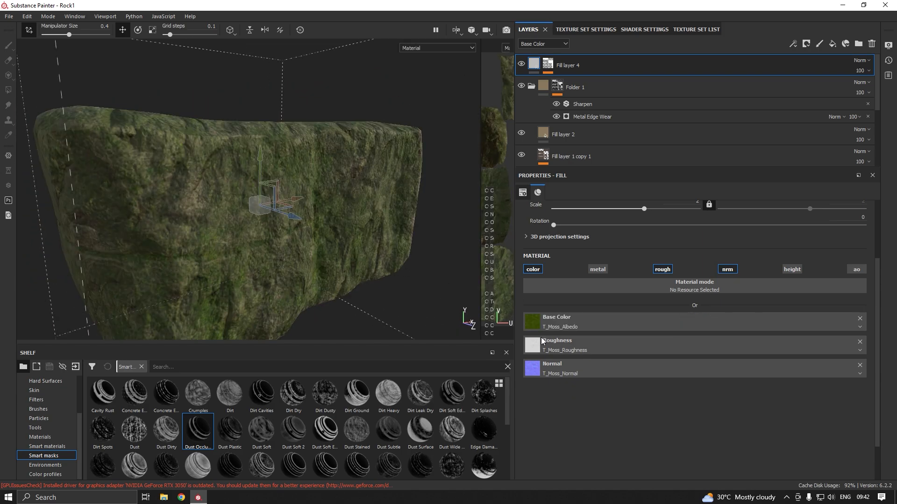
alt+drag(387, 299, 501, 255)
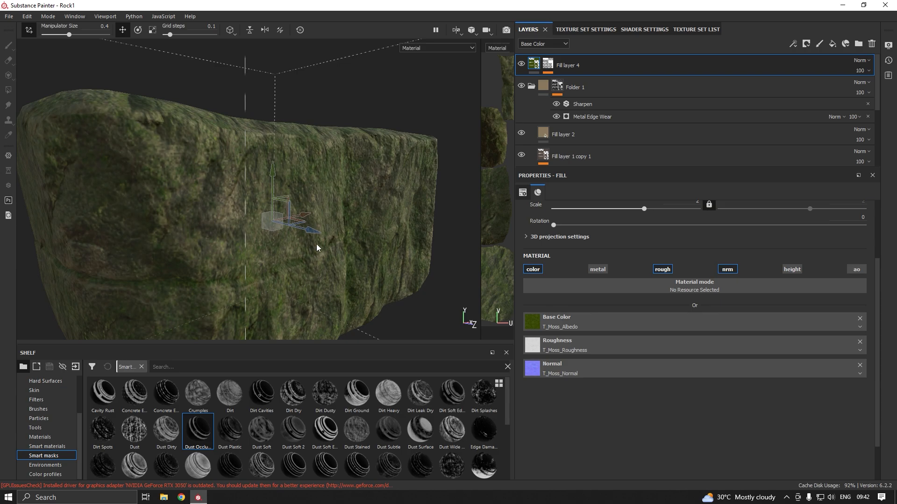
alt+drag(316, 244, 347, 199)
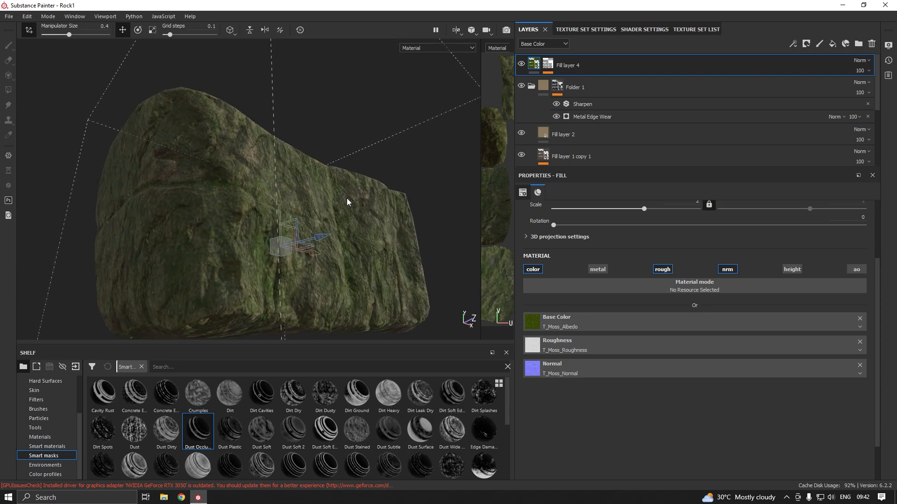
Set the texture set's size to 4096 and rotate the environment lighting around the rock.
click(589, 30)
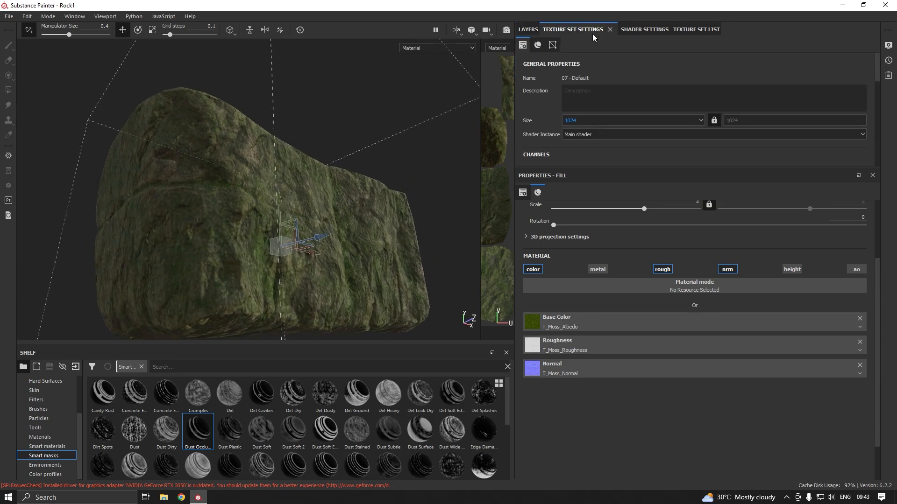
click(576, 122)
click(578, 162)
mouse_move(358, 225)
alt+mouse_down()
mouse_move(318, 230)
mouse_move(357, 233)
mouse_move(361, 220)
mouse_move(285, 238)
mouse_move(246, 262)
mouse_move(384, 248)
mouse_move(401, 233)
mouse_move(396, 215)
alt+mouse_up()
click(425, 225)
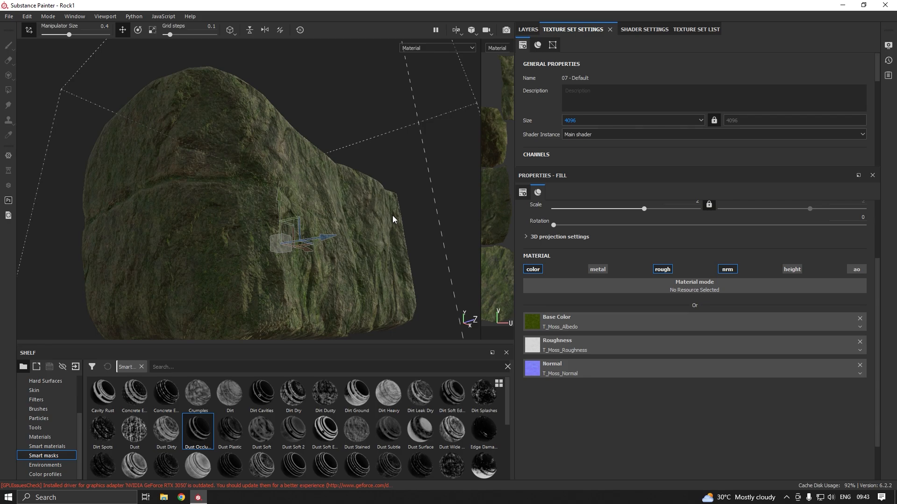
shift+right_drag(393, 219, 365, 224)
alt+drag(367, 228, 355, 212)
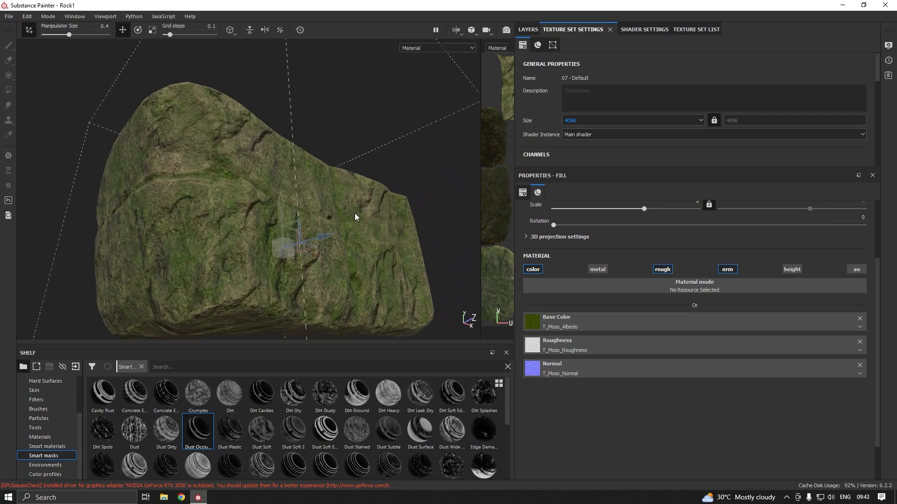